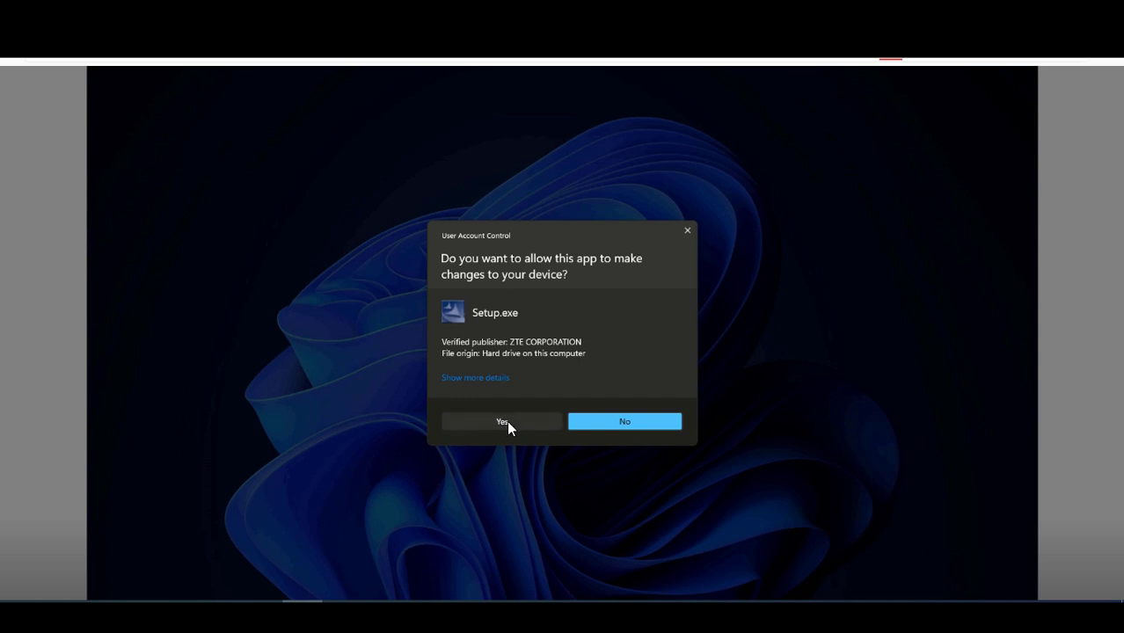
Step: Allow Setup.exe to make changes and log in to the 4G Mobile Hotspot page with the saved login password
{"action": "left_click", "coordinate": [502, 422]}
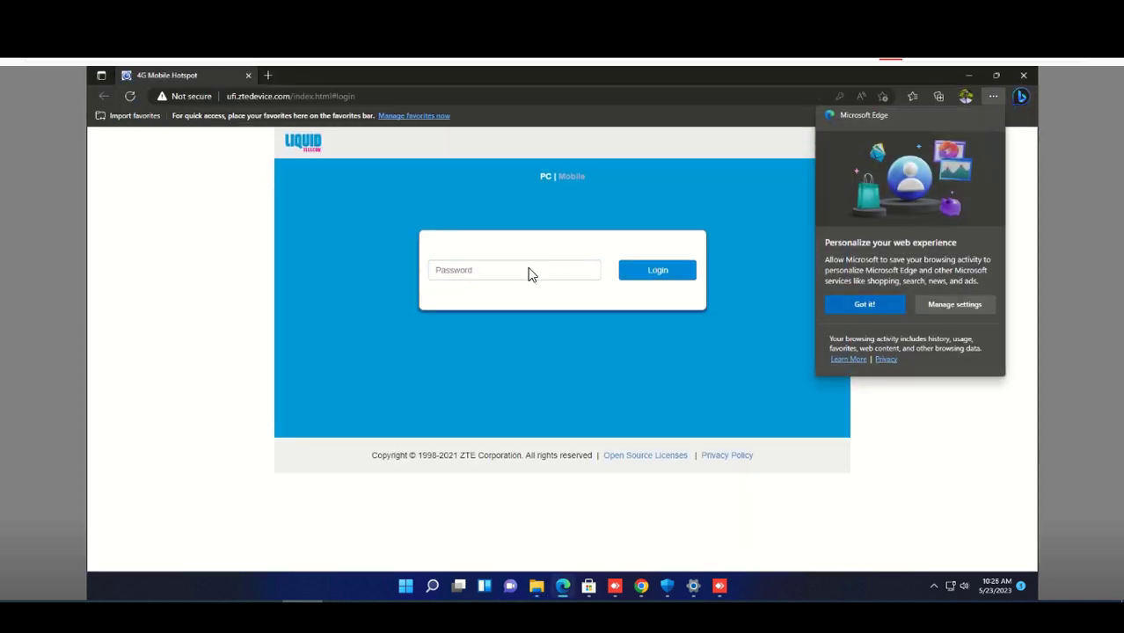
{"action": "left_click", "coordinate": [528, 272]}
{"action": "left_click", "coordinate": [488, 310]}
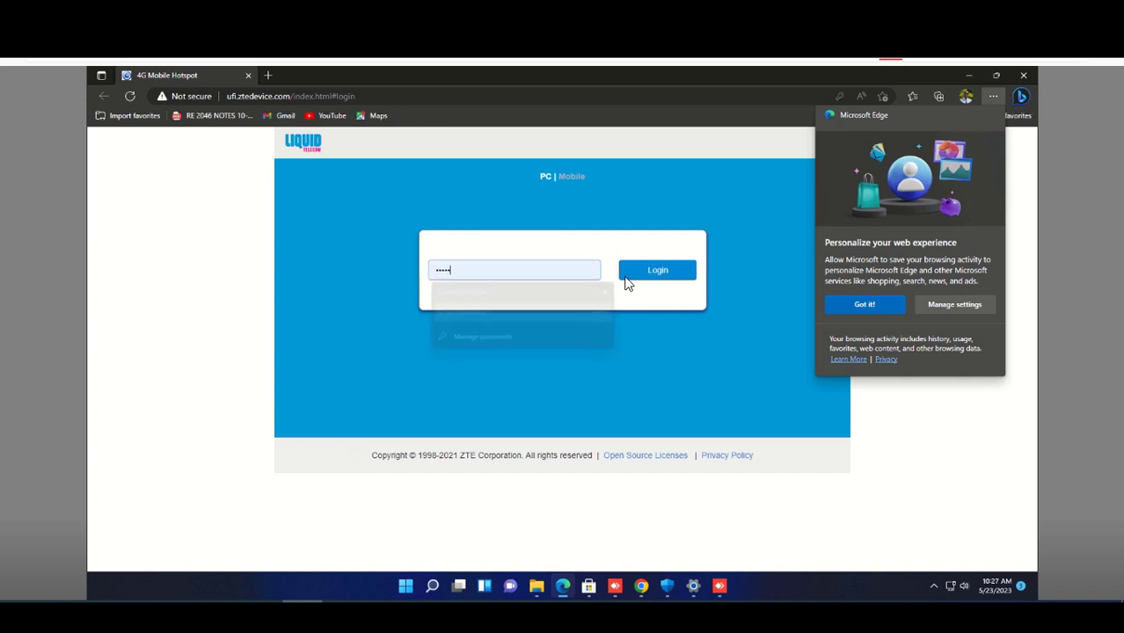
{"action": "left_click", "coordinate": [653, 269]}
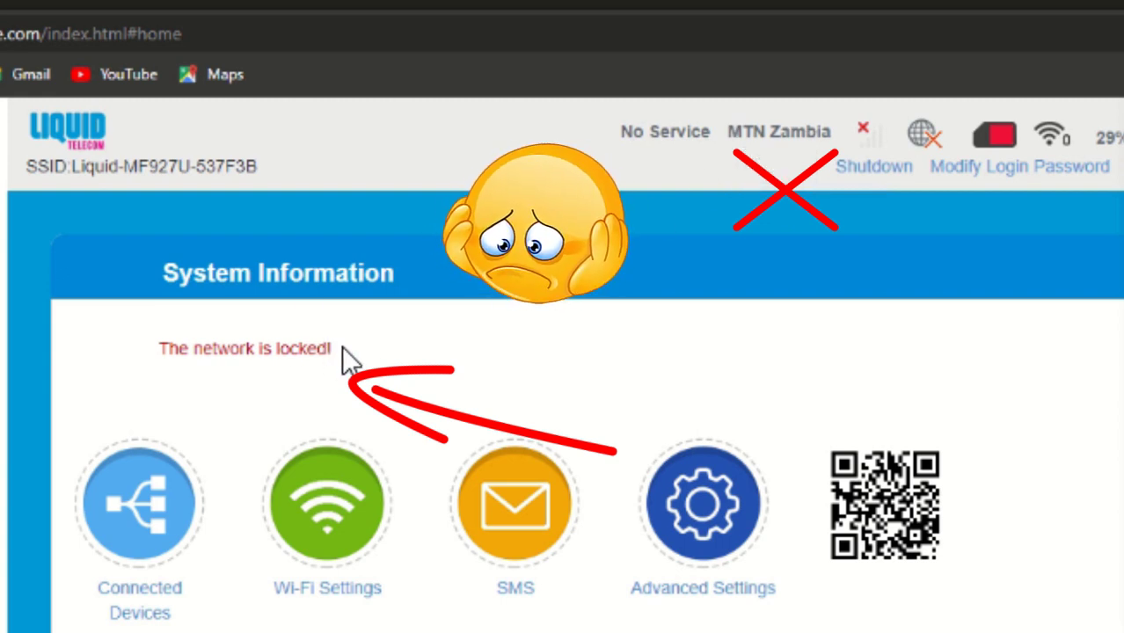
Step: Examine the network lock status message under System Information on the hotspot home page
{"action": "left_click_drag", "start_coordinate": [332, 348], "coordinate": [163, 344]}
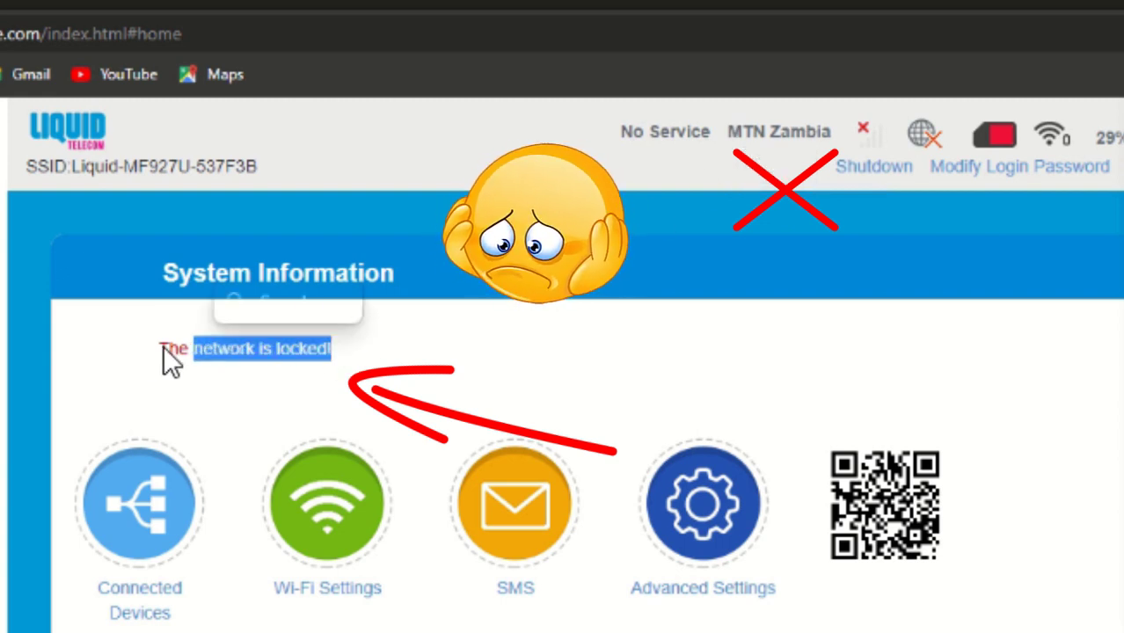
{"action": "left_click", "coordinate": [288, 359]}
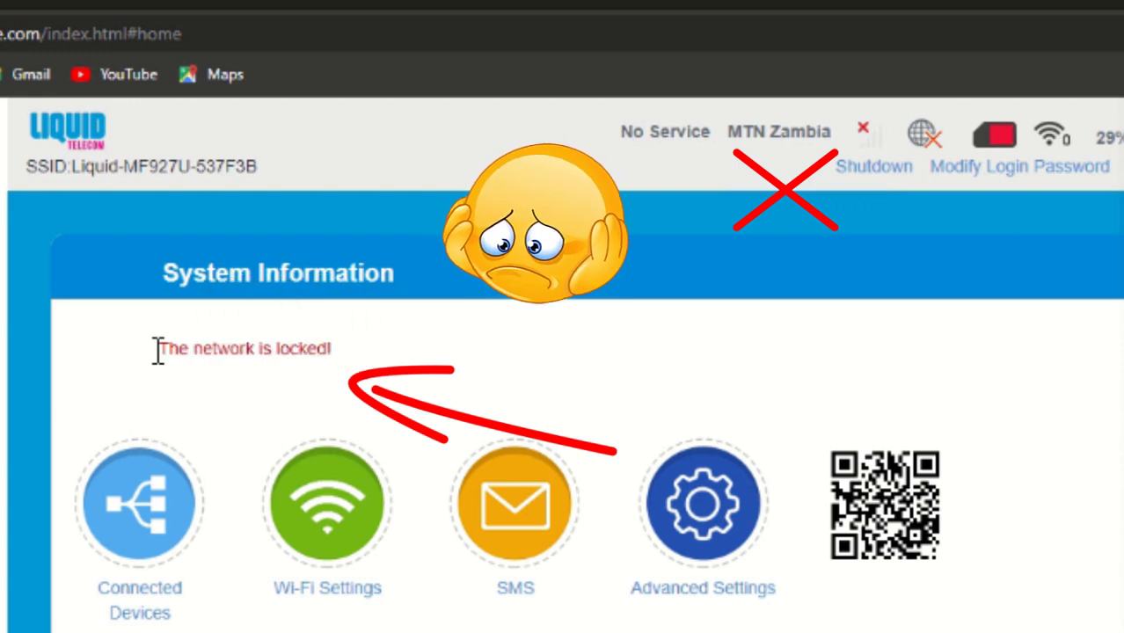
{"action": "left_click_drag", "start_coordinate": [158, 349], "coordinate": [342, 373]}
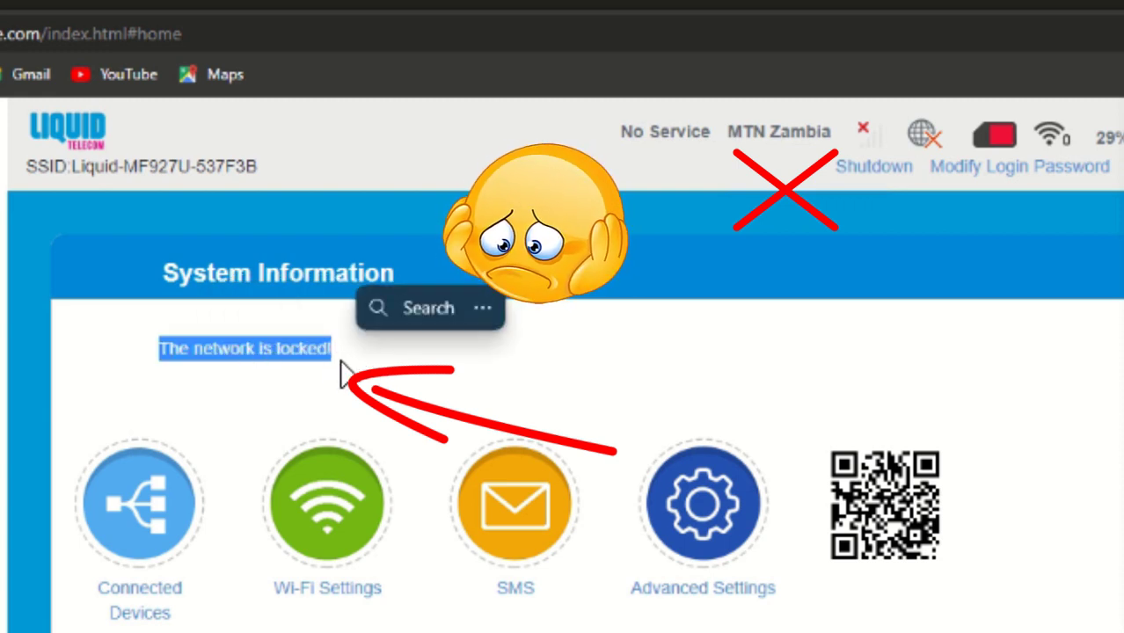
{"action": "left_click", "coordinate": [208, 373]}
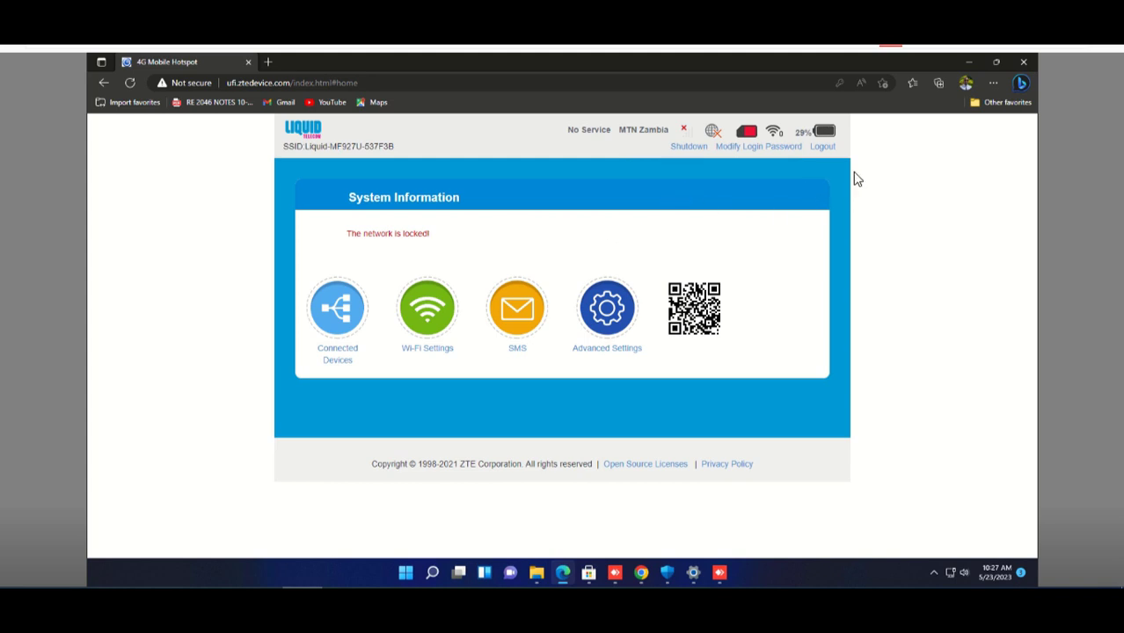
Step: Minimize the browser and bring up the innermost ZTE MF927U Best File folder in a smaller File Explorer window
{"action": "left_click", "coordinate": [968, 62]}
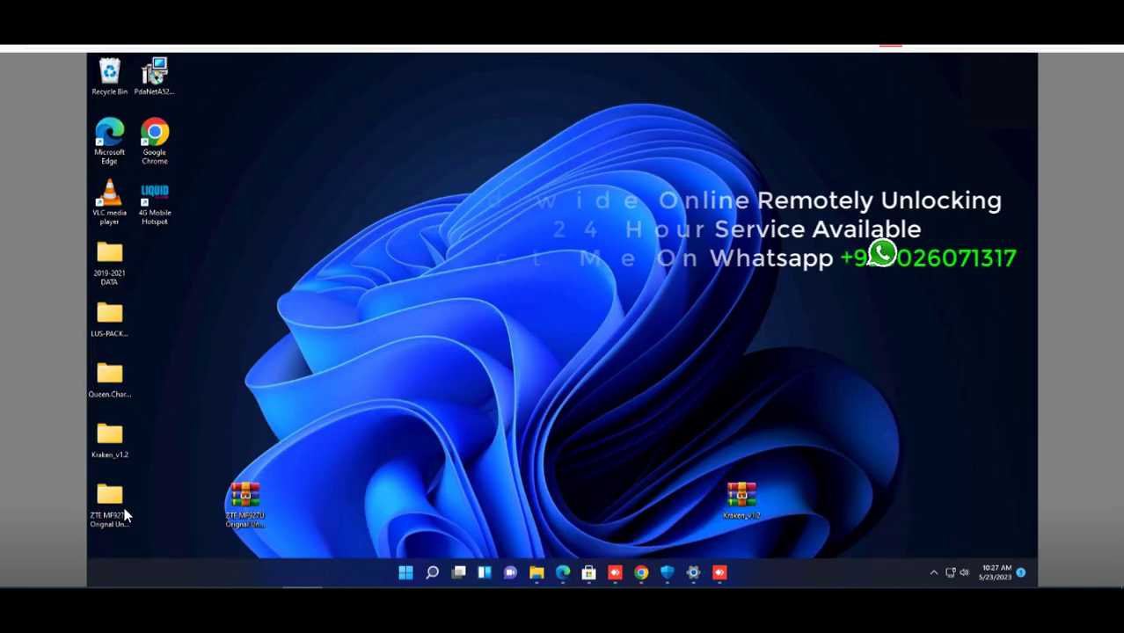
{"action": "left_click", "coordinate": [119, 504]}
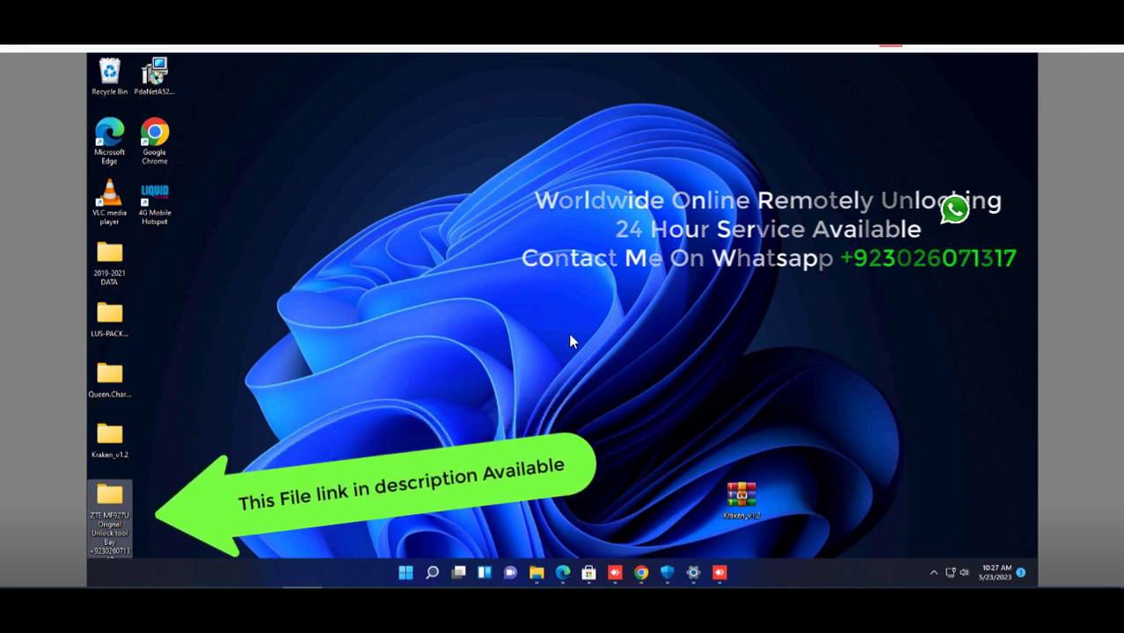
{"action": "left_click_drag", "start_coordinate": [534, 573], "coordinate": [520, 503]}
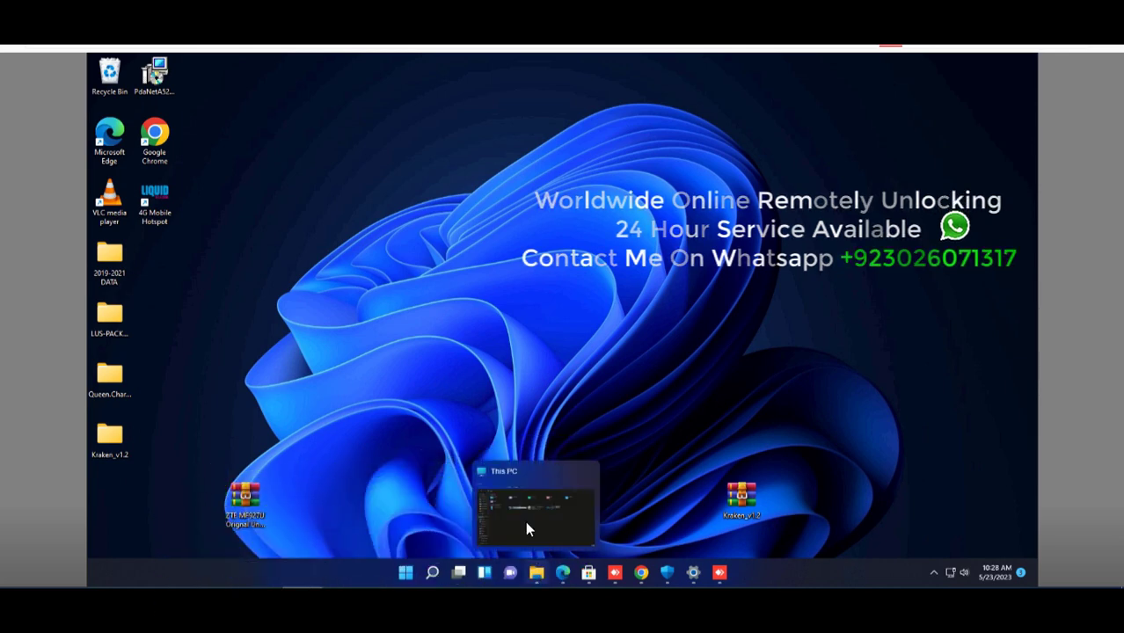
{"action": "double_click", "coordinate": [524, 519]}
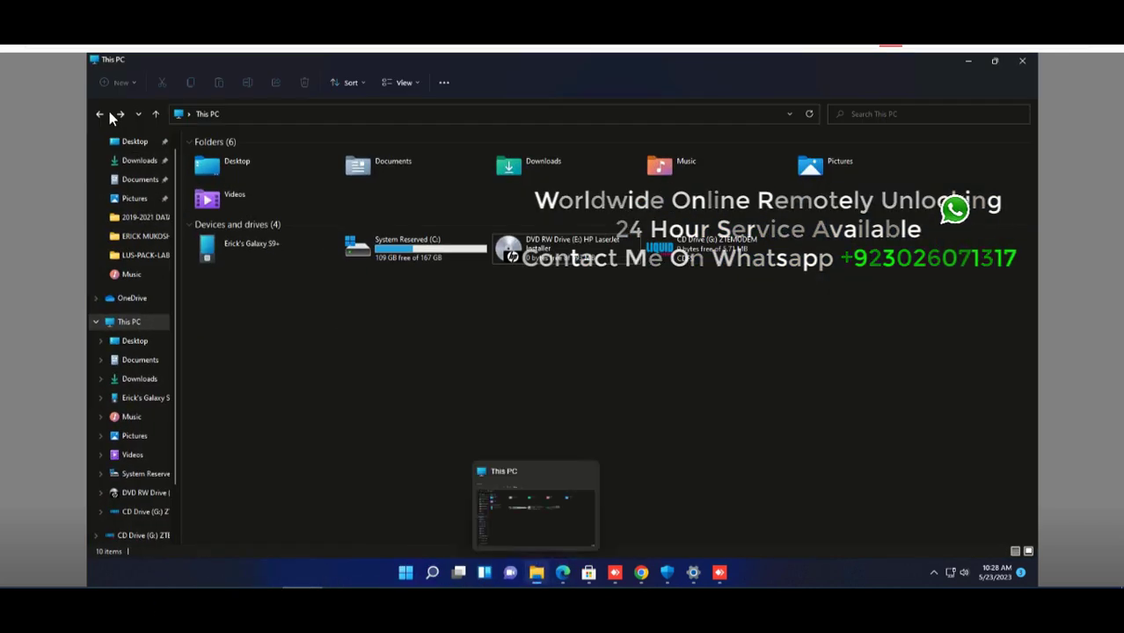
{"action": "left_click", "coordinate": [102, 114]}
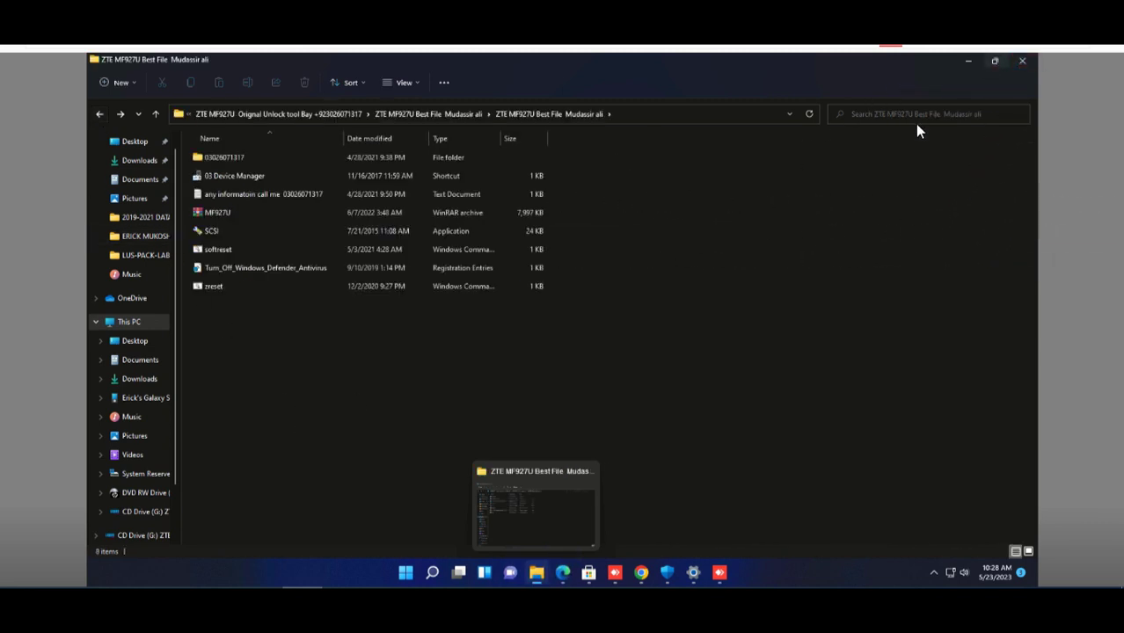
{"action": "key", "text": "super+Down"}
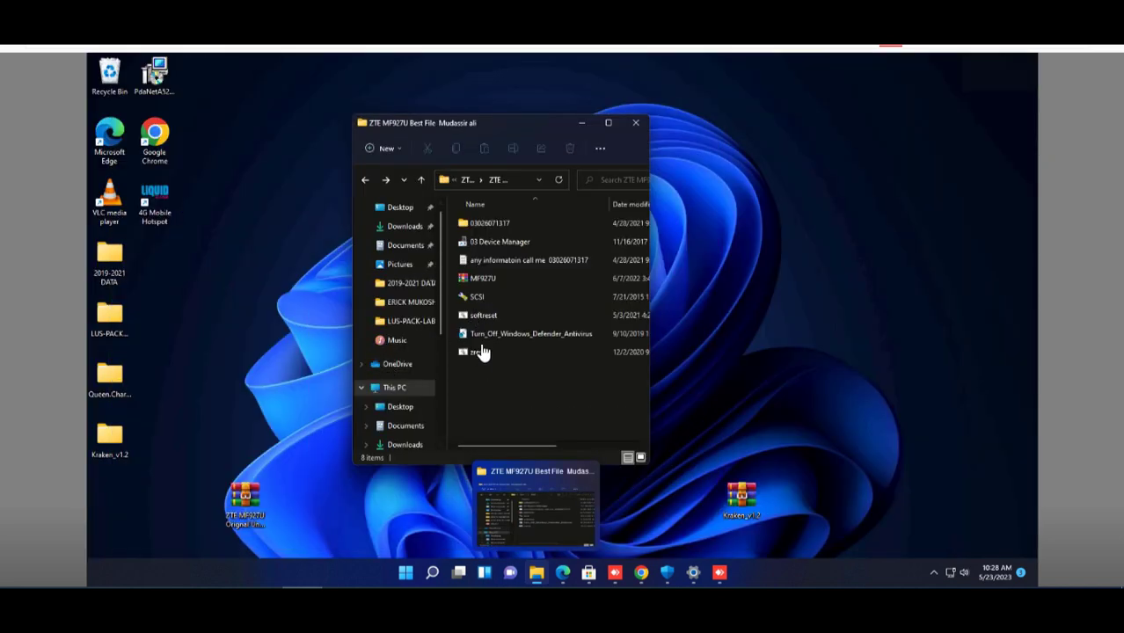
Step: Open the MF927U archive from the tool folder in a narrowed window and launch MF927U.exe from it
{"action": "left_click", "coordinate": [465, 281]}
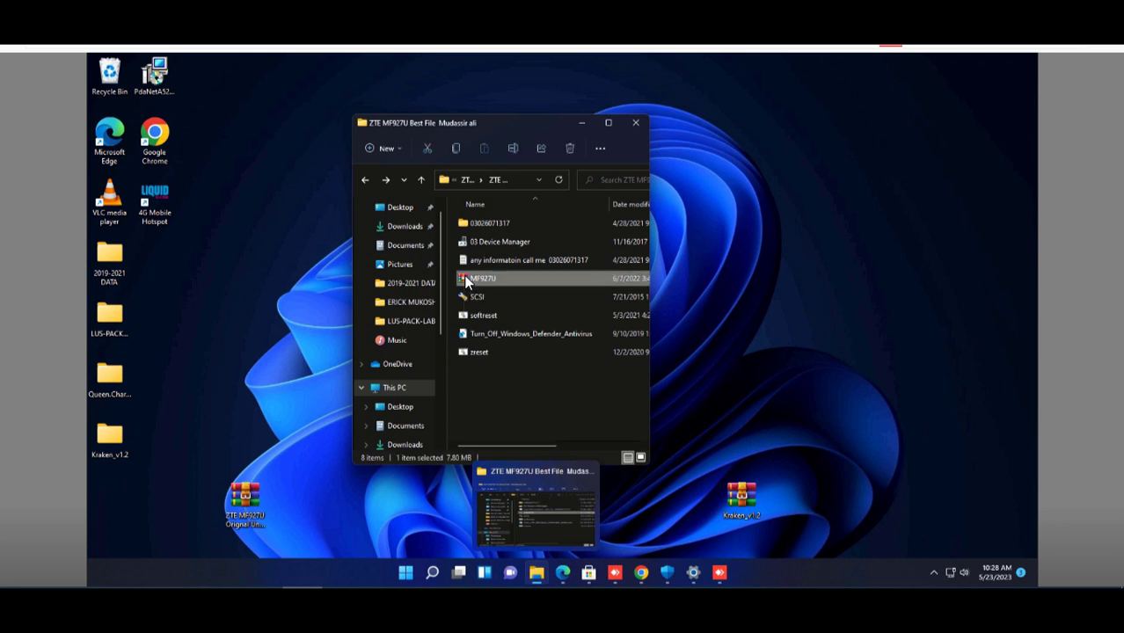
{"action": "double_click", "coordinate": [536, 280]}
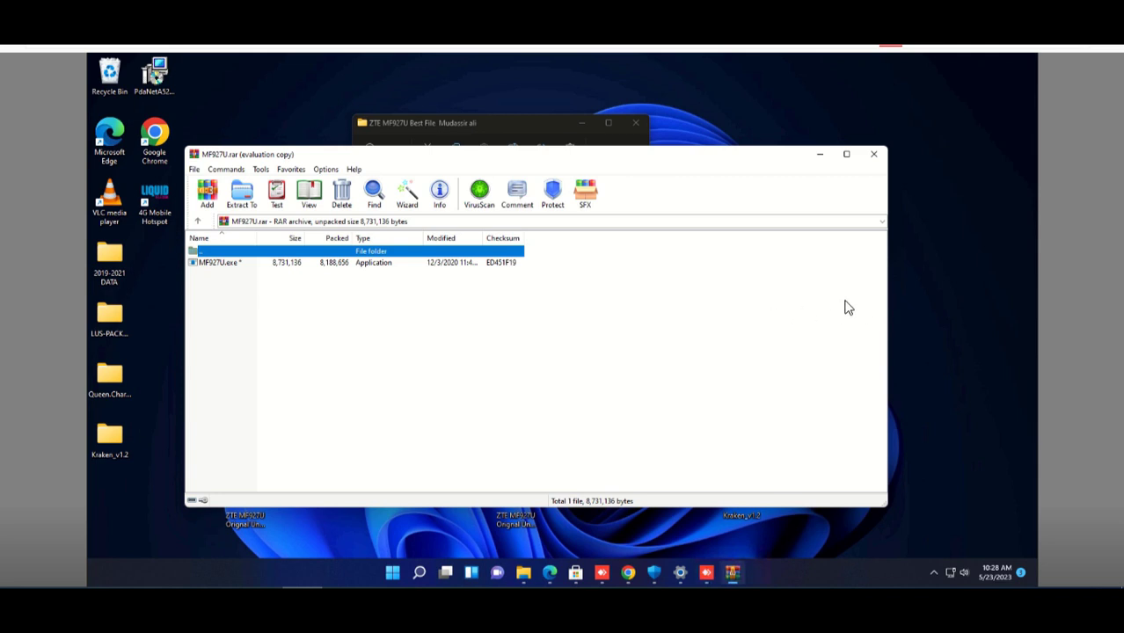
{"action": "left_click_drag", "start_coordinate": [887, 295], "coordinate": [397, 312]}
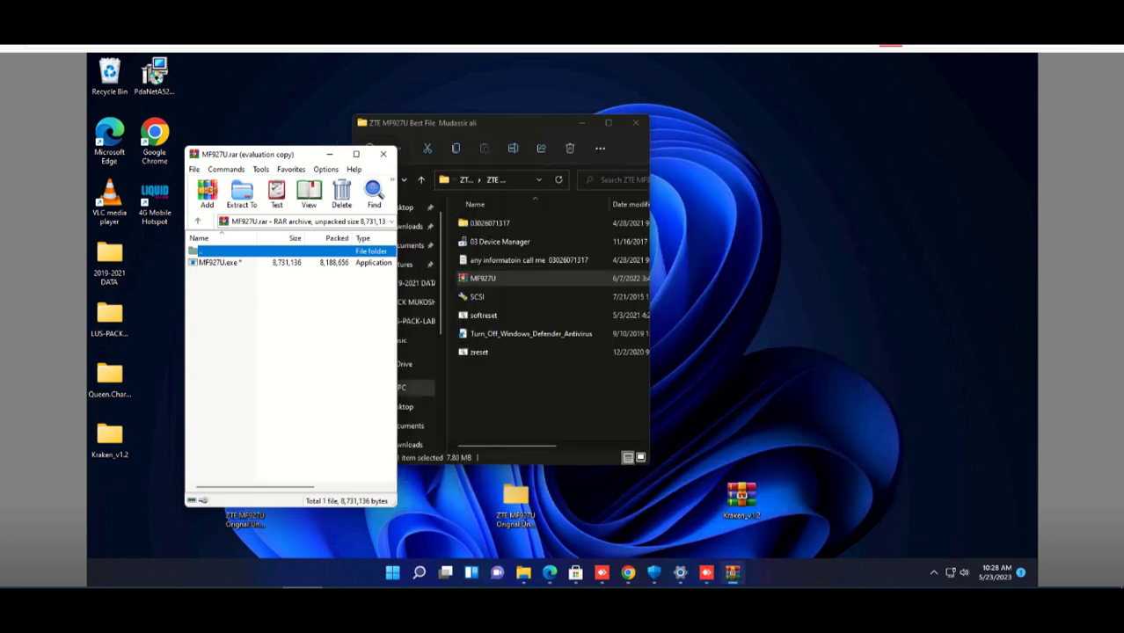
{"action": "double_click", "coordinate": [197, 263]}
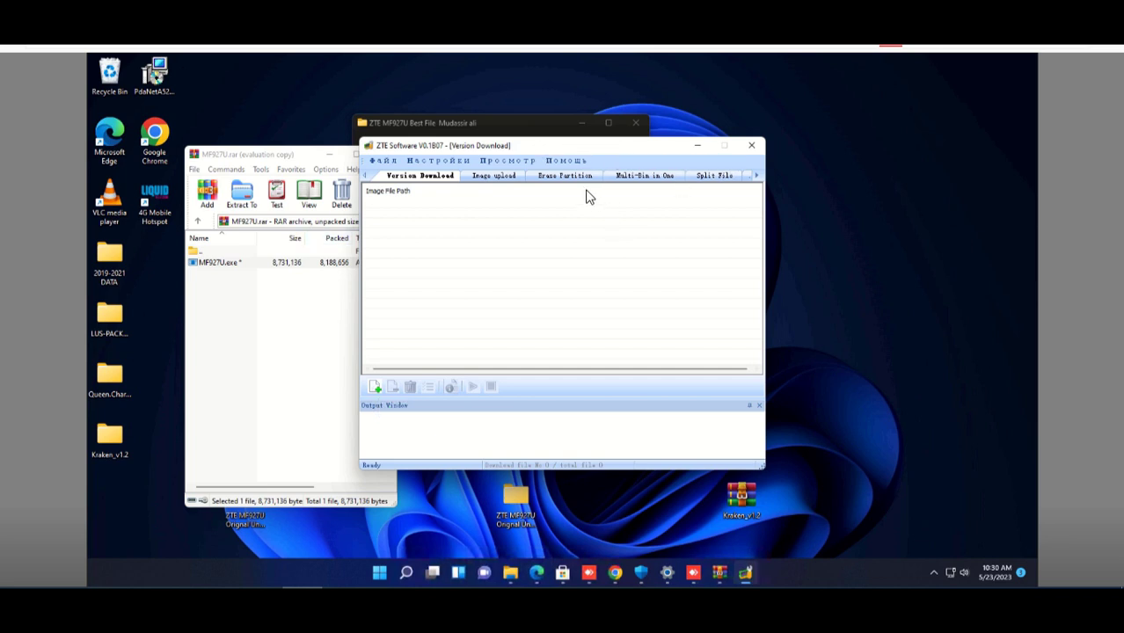
Step: Run SCSI from the tool folder as administrator, allow it to make changes, and select the zreset file
{"action": "left_click", "coordinate": [466, 129]}
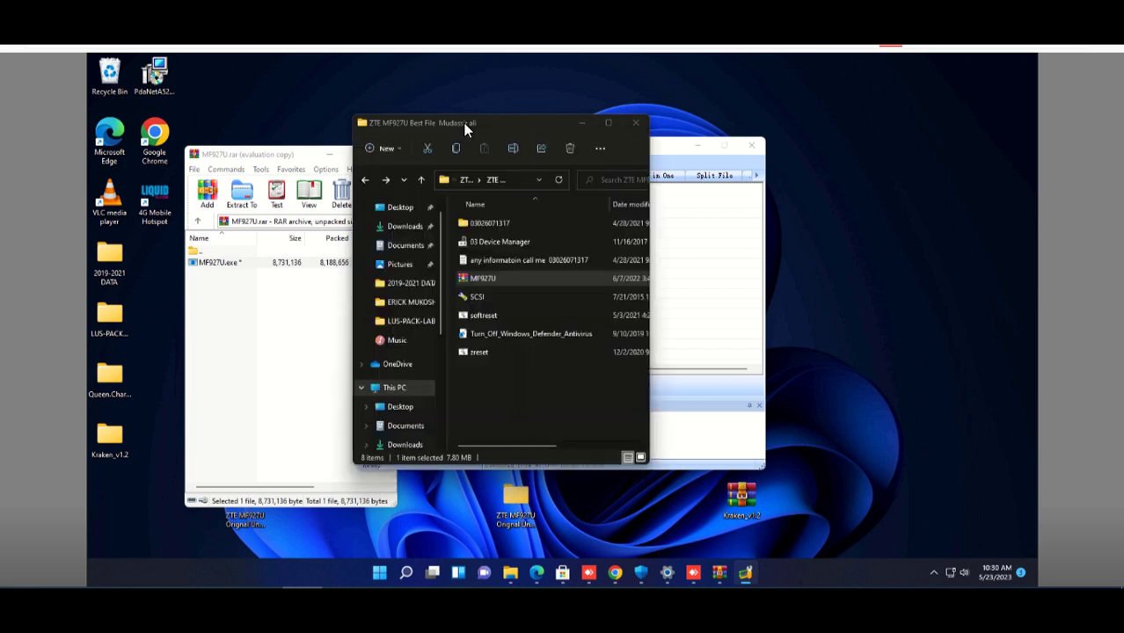
{"action": "left_click", "coordinate": [474, 296]}
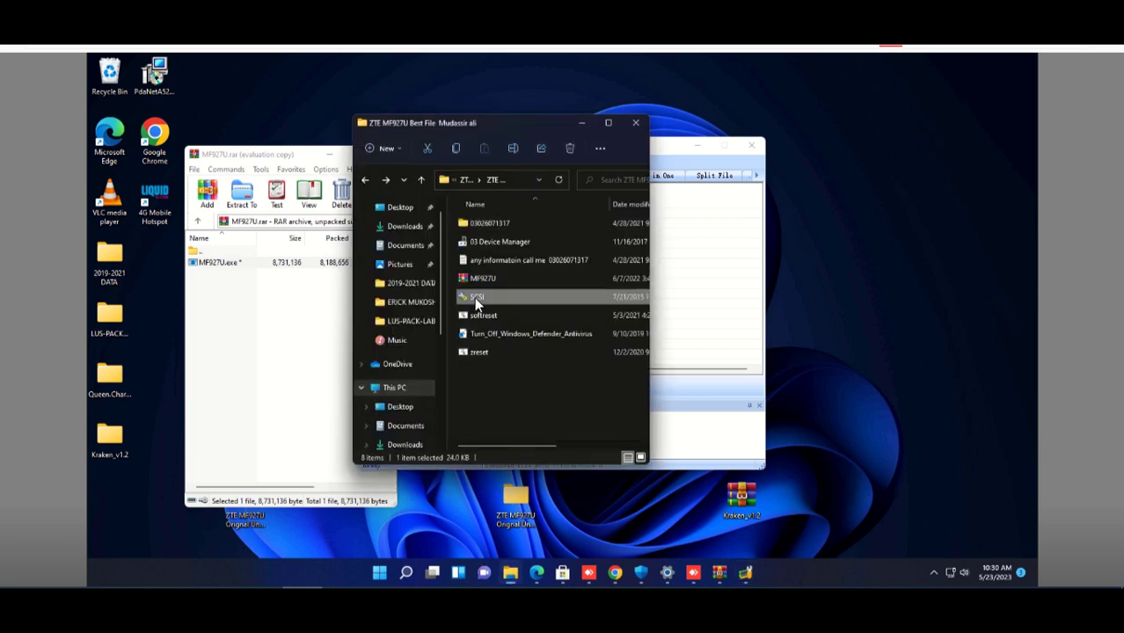
{"action": "right_click", "coordinate": [475, 296]}
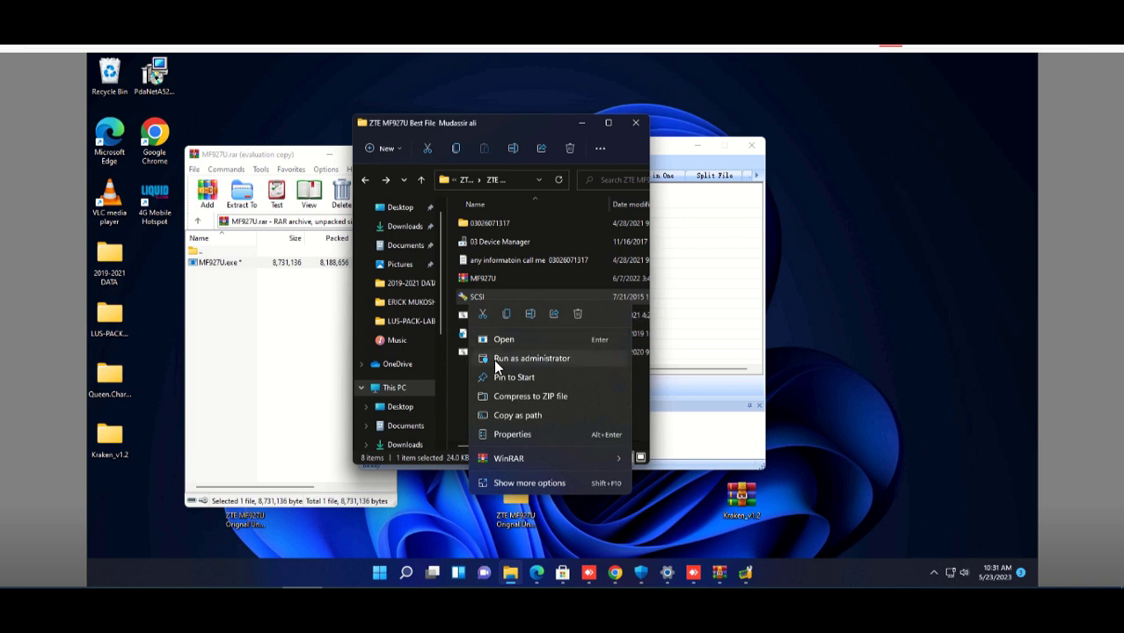
{"action": "left_click", "coordinate": [493, 356]}
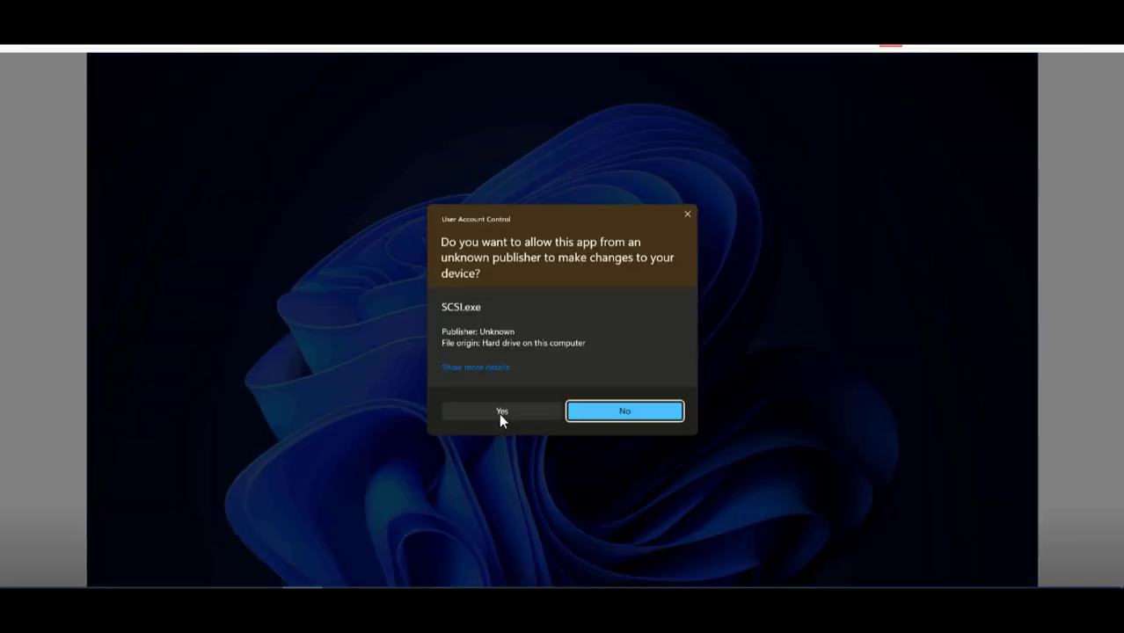
{"action": "left_click", "coordinate": [498, 413]}
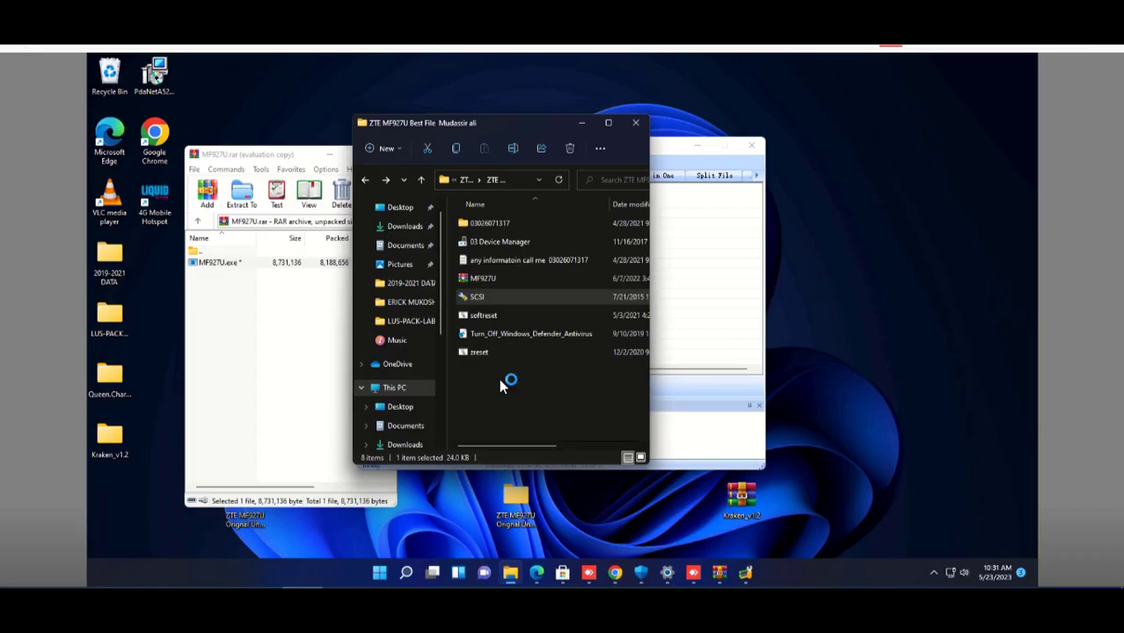
{"action": "left_click", "coordinate": [494, 352]}
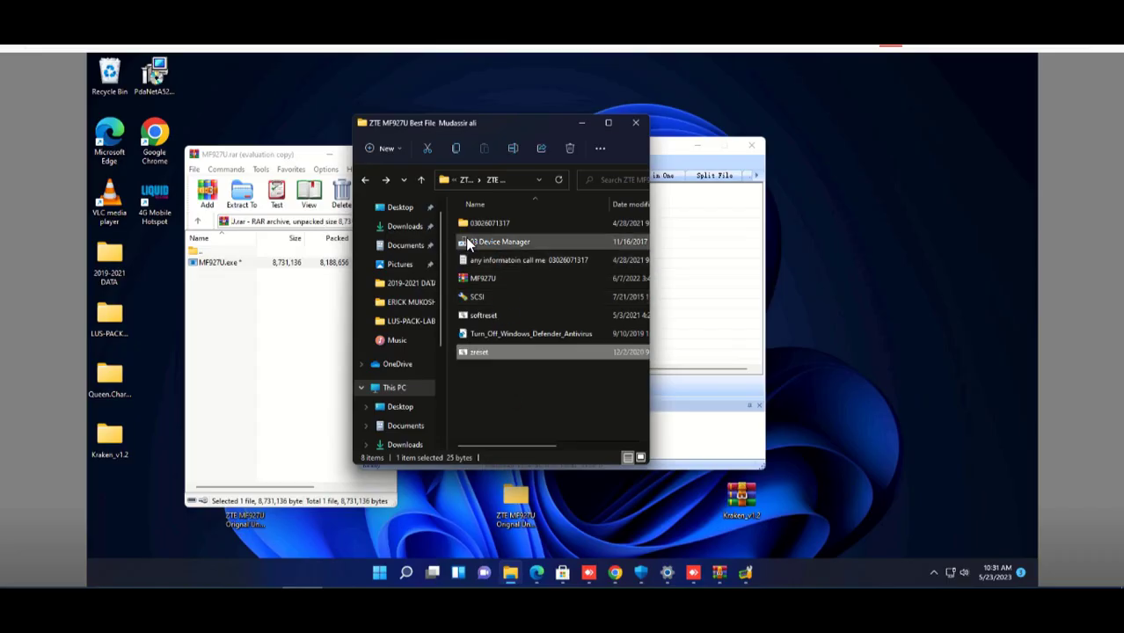
Step: Open Device Manager beside the other windows and select AT Interface (COM5) under Ports (COM & LPT)
{"action": "left_click", "coordinate": [467, 243]}
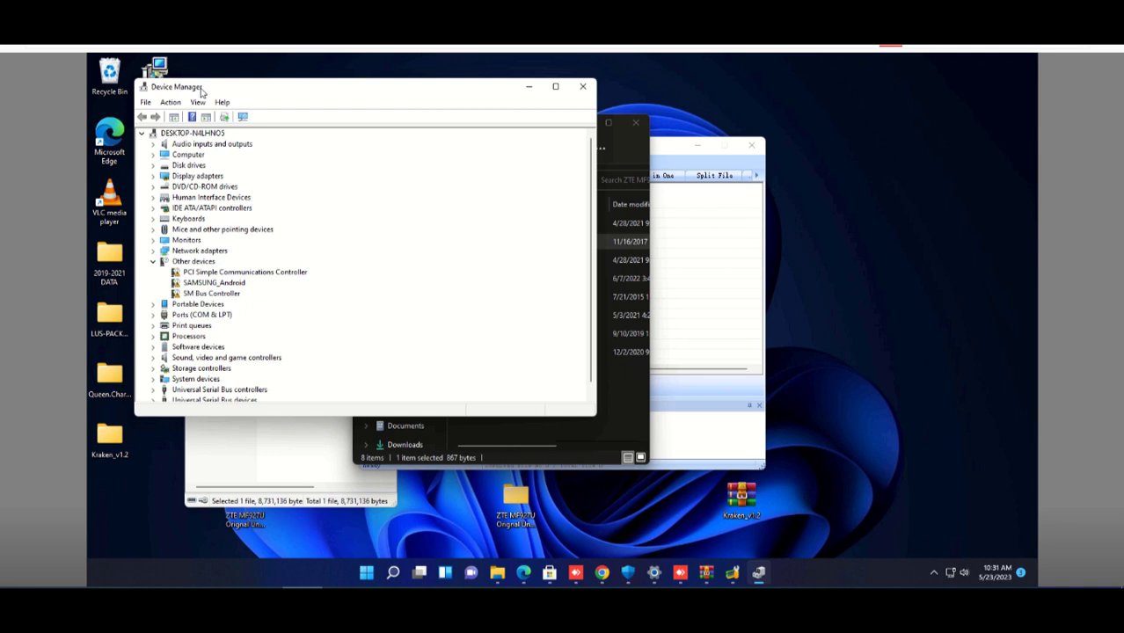
{"action": "left_click_drag", "start_coordinate": [200, 88], "coordinate": [398, 119]}
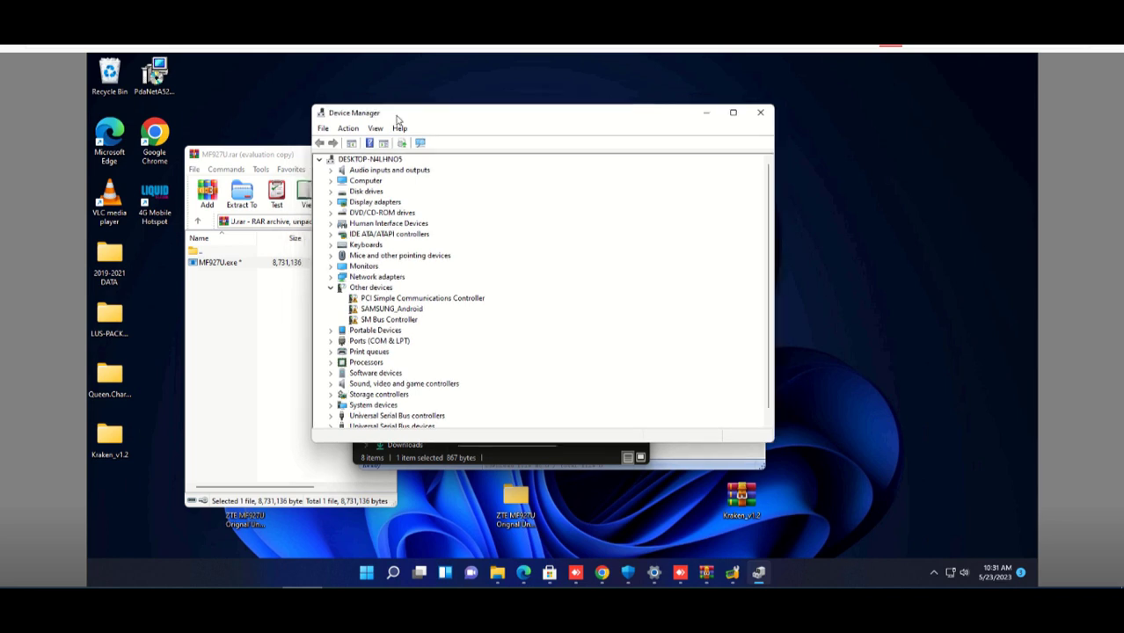
{"action": "left_click_drag", "start_coordinate": [397, 119], "coordinate": [839, 146]}
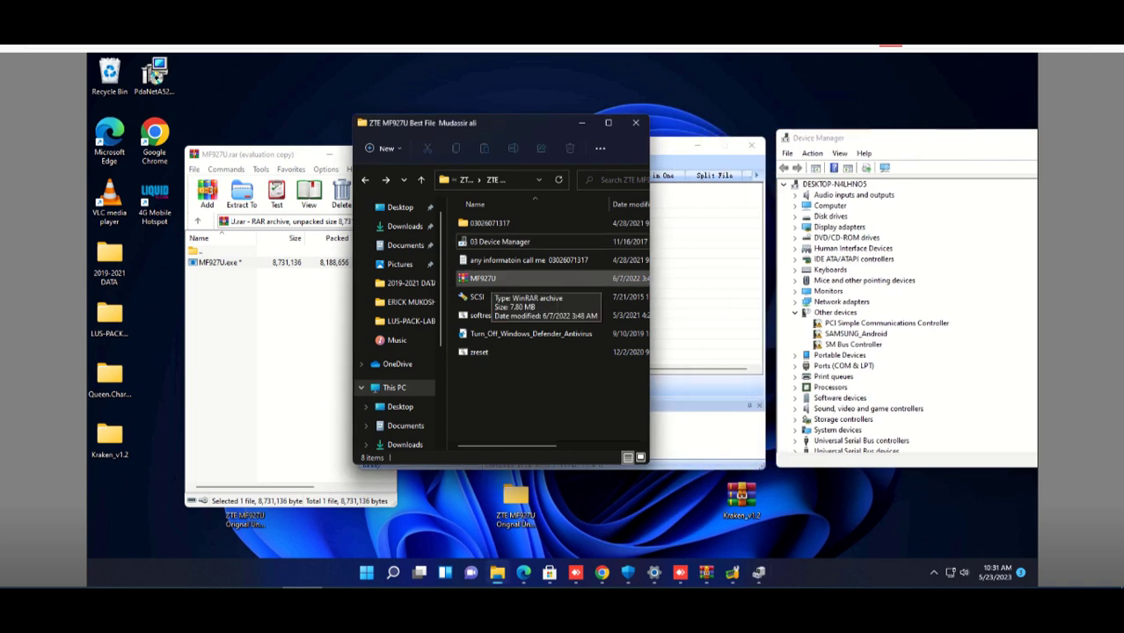
{"action": "left_click", "coordinate": [795, 367]}
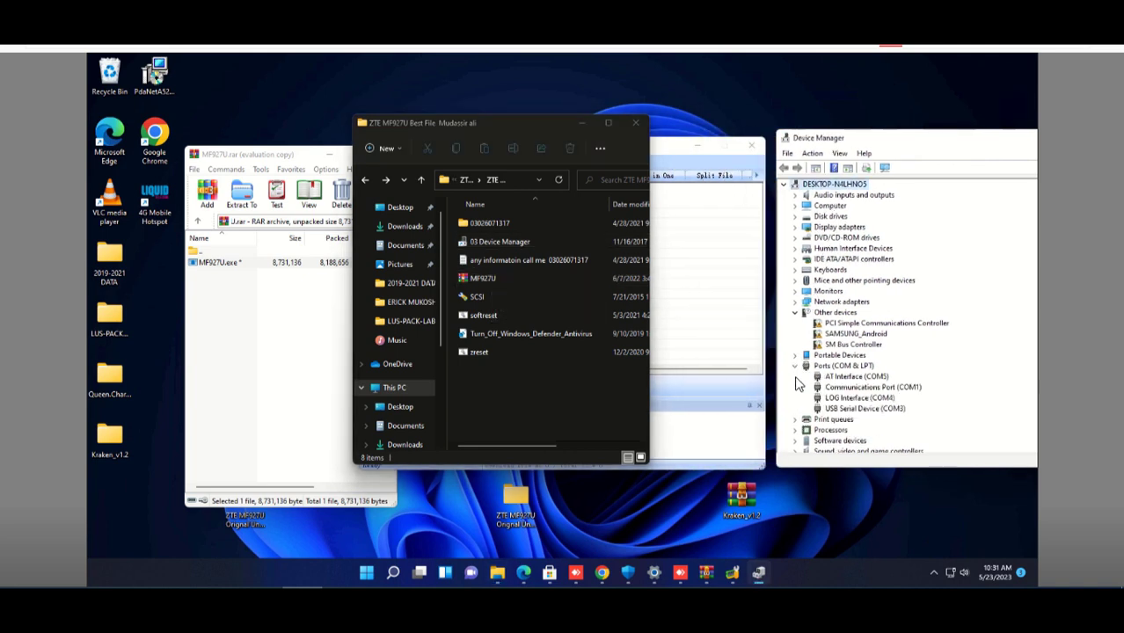
{"action": "left_click", "coordinate": [847, 377]}
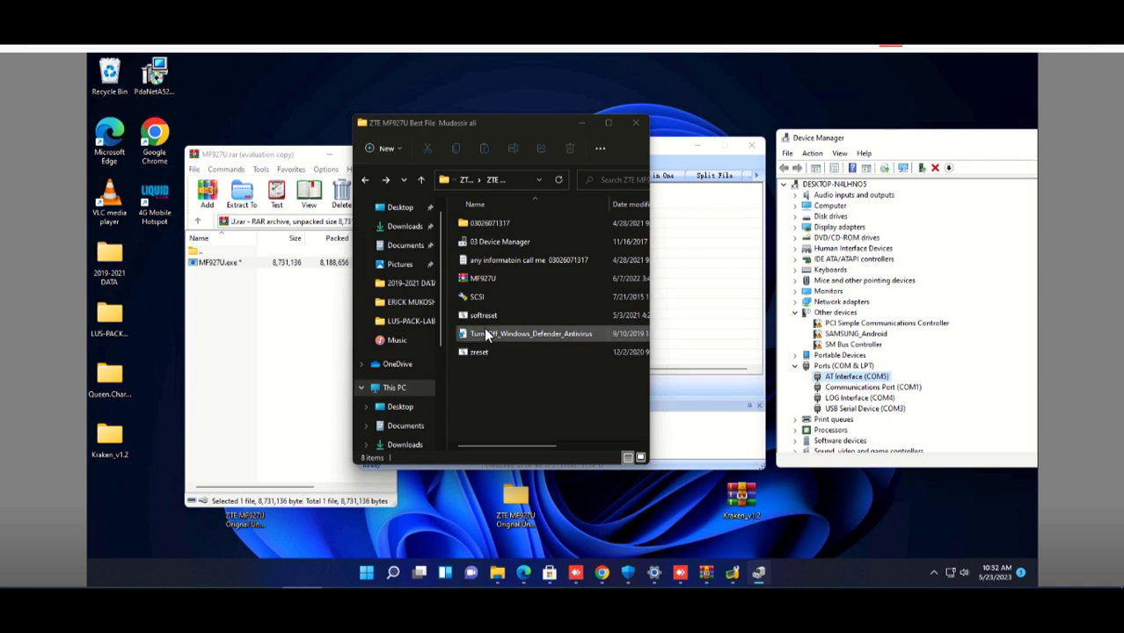
Step: Extract archive 0 in place inside the tool folder's subfolder and add ZTE927U.bin to the Version Download image list in ZTE Software
{"action": "left_click", "coordinate": [438, 123]}
{"action": "left_click_drag", "start_coordinate": [440, 123], "coordinate": [351, 98]}
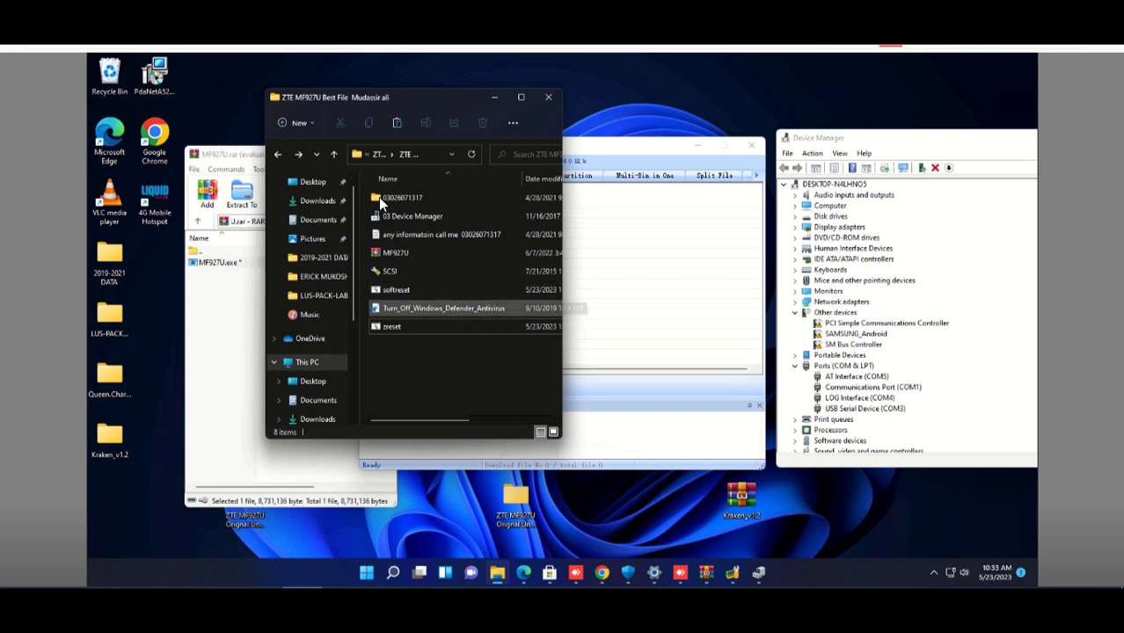
{"action": "double_click", "coordinate": [378, 197]}
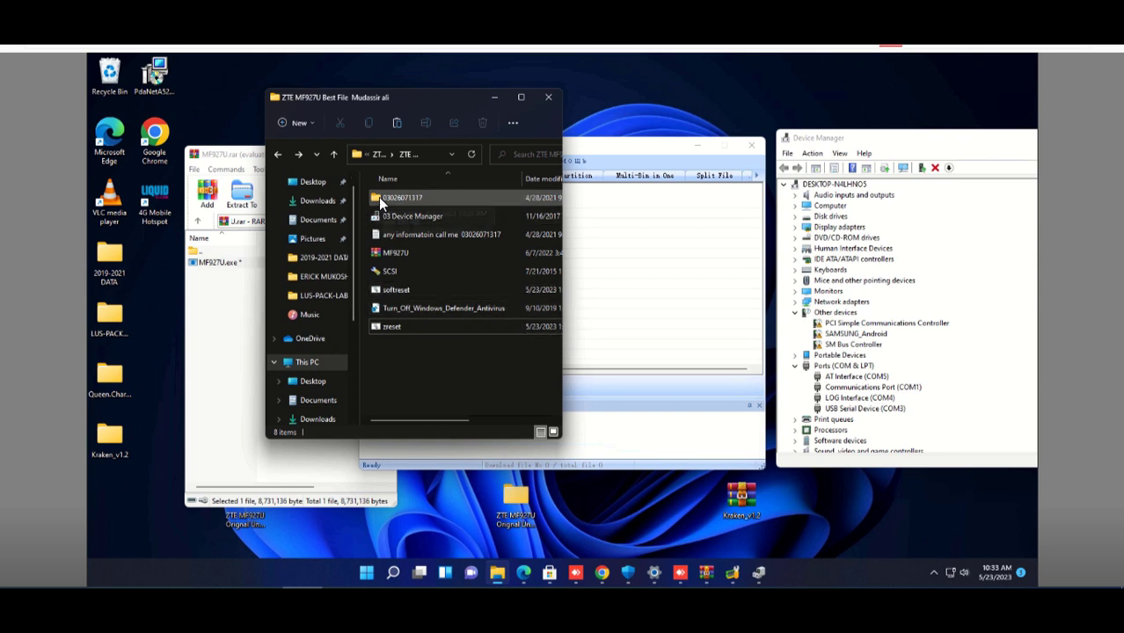
{"action": "right_click", "coordinate": [378, 201]}
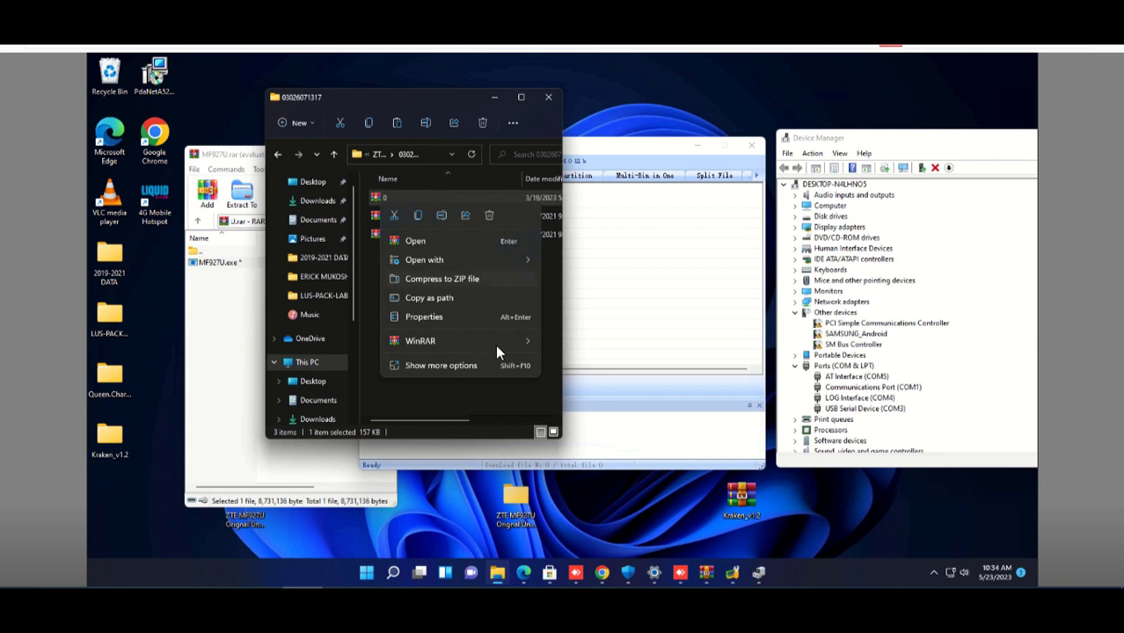
{"action": "mouse_move", "coordinate": [496, 347]}
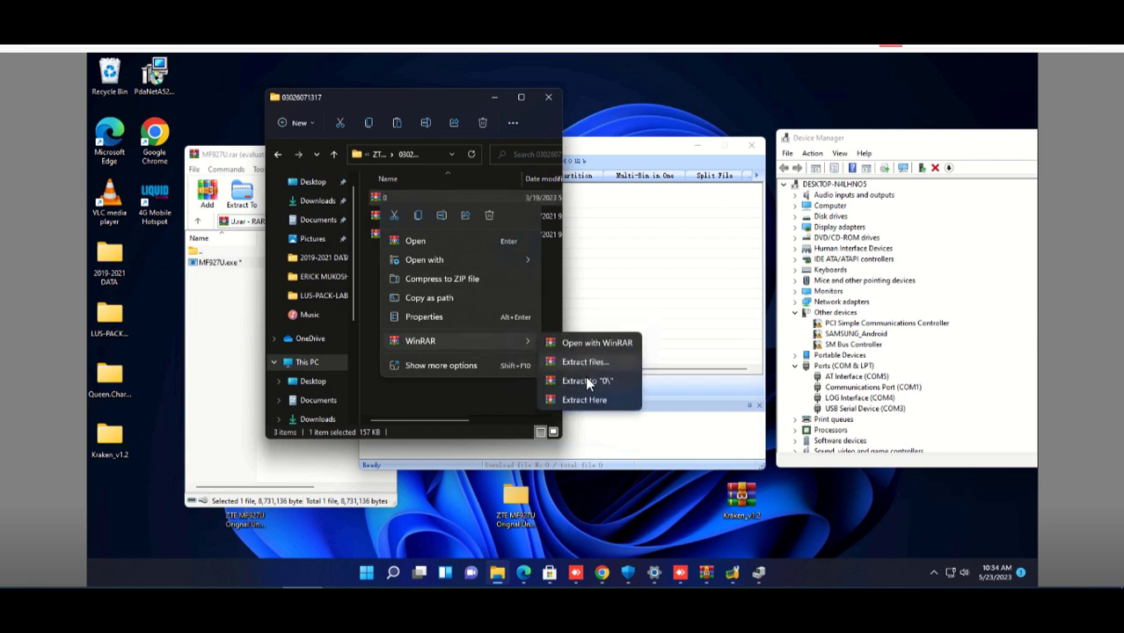
{"action": "left_click", "coordinate": [584, 400]}
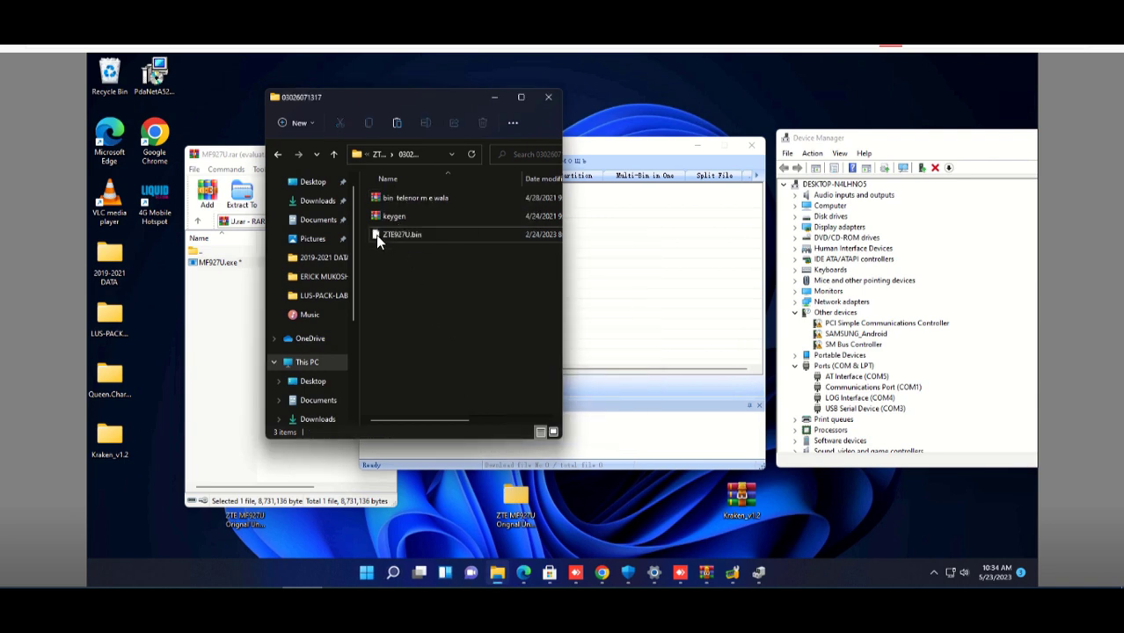
{"action": "left_click_drag", "start_coordinate": [376, 235], "coordinate": [603, 335]}
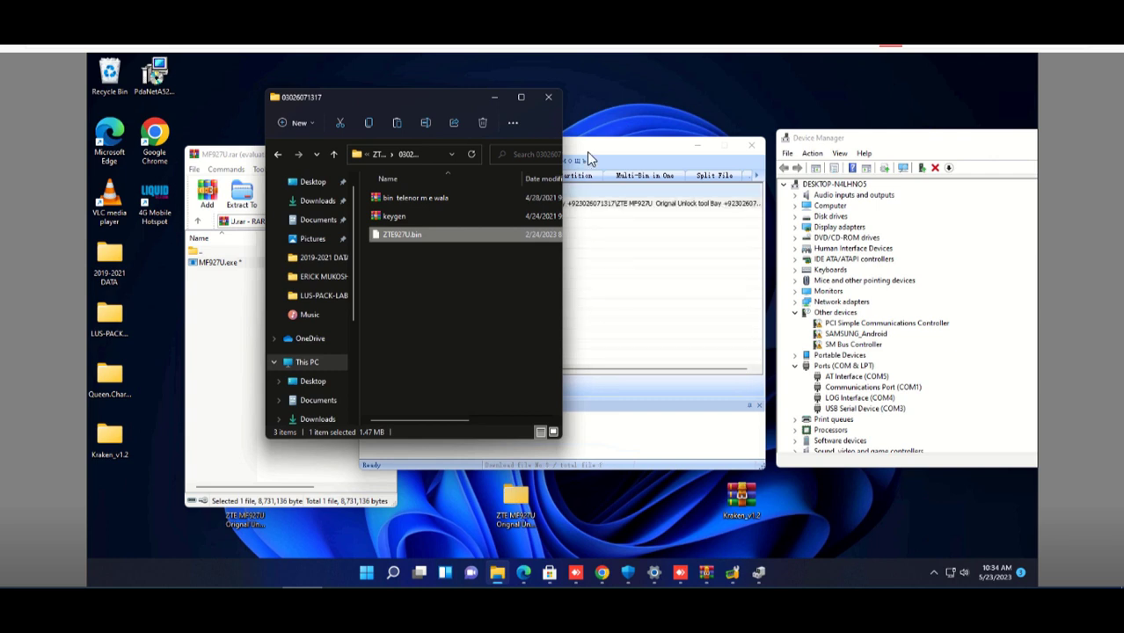
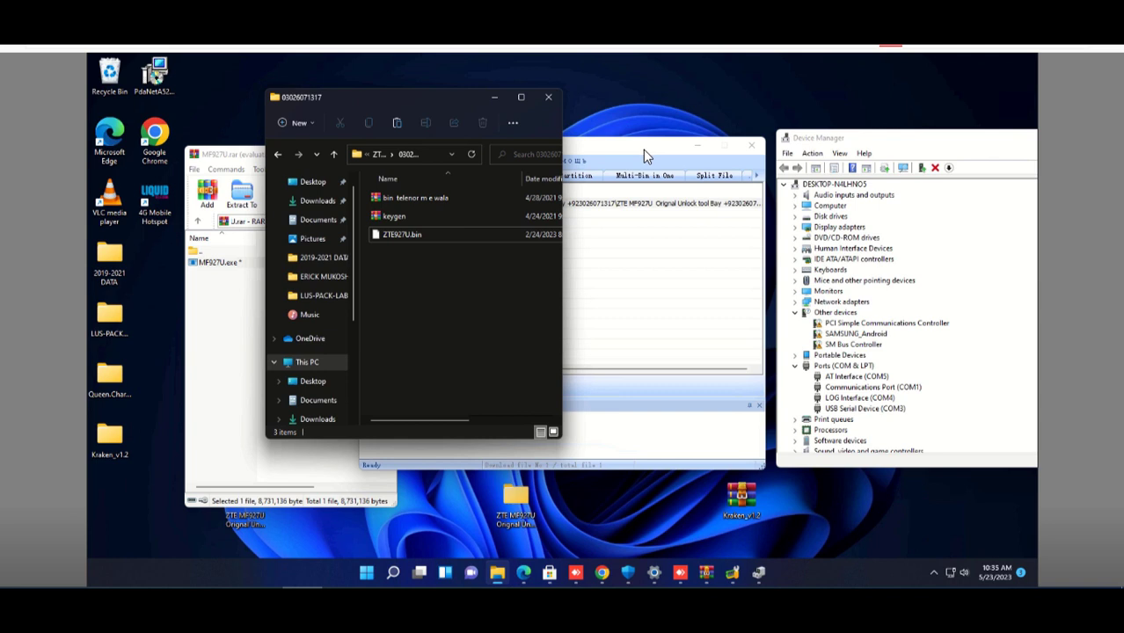
Step: Start the ZTE927U.bin download in ZTE Software, run softreset from the tool folder to begin flashing, and close ZTE Software once it completes
{"action": "left_click", "coordinate": [643, 150]}
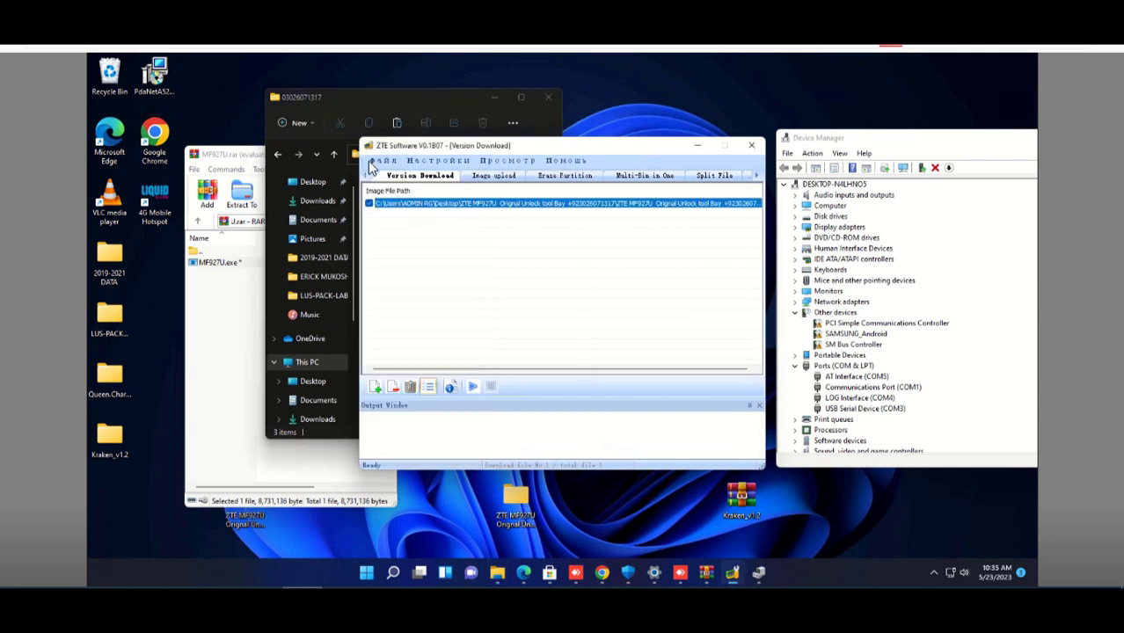
{"action": "left_click", "coordinate": [471, 387]}
{"action": "left_click", "coordinate": [277, 153]}
{"action": "left_click", "coordinate": [378, 293]}
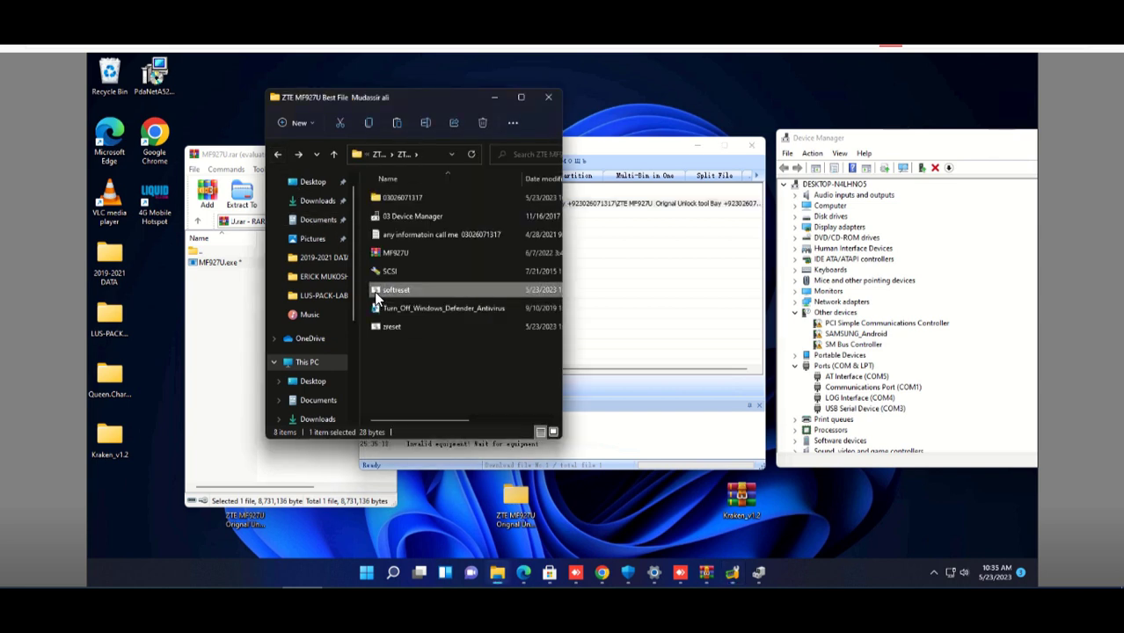
{"action": "double_click", "coordinate": [375, 295]}
{"action": "left_click", "coordinate": [620, 147]}
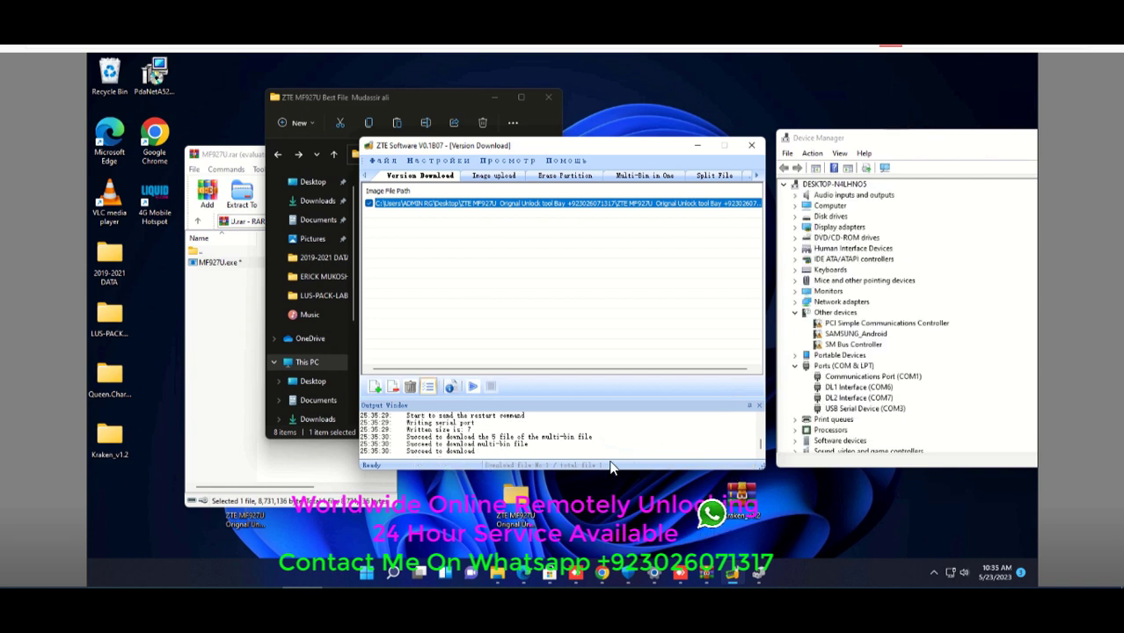
{"action": "left_click", "coordinate": [748, 142]}
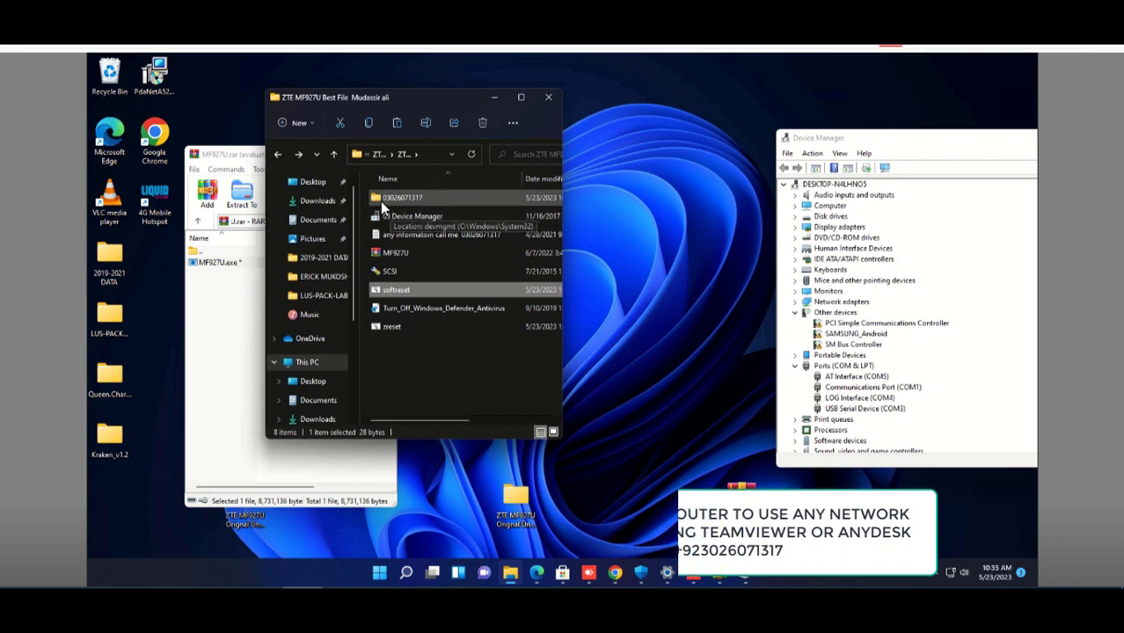
Step: Open softreset from the tool folder again to reset the hotspot
{"action": "left_click", "coordinate": [382, 202]}
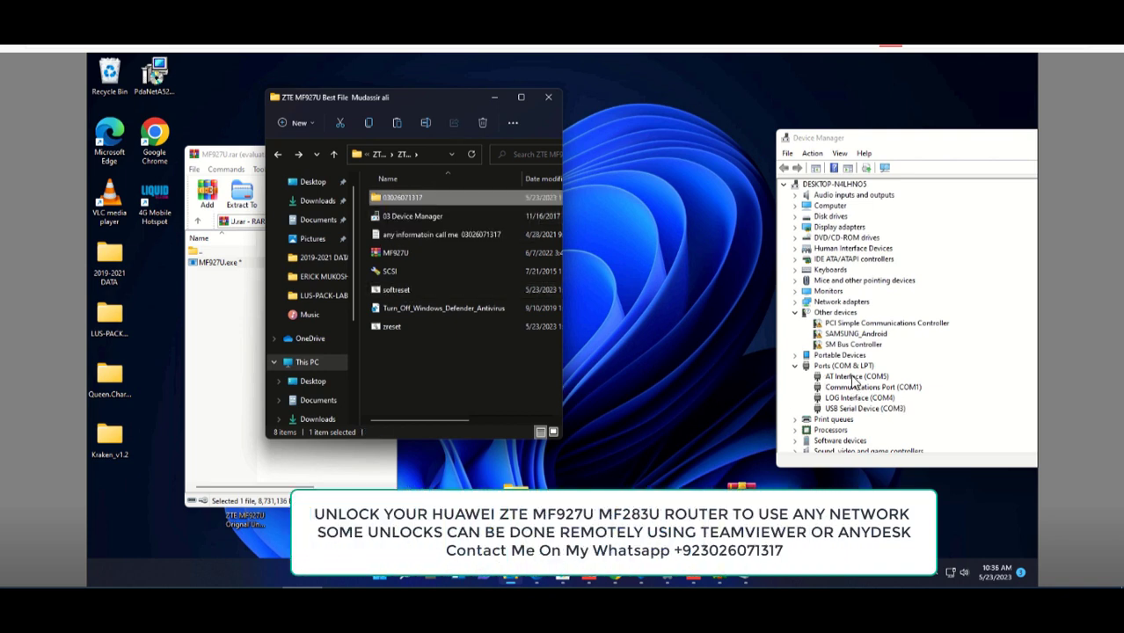
{"action": "left_click", "coordinate": [389, 291], "text": "shift"}
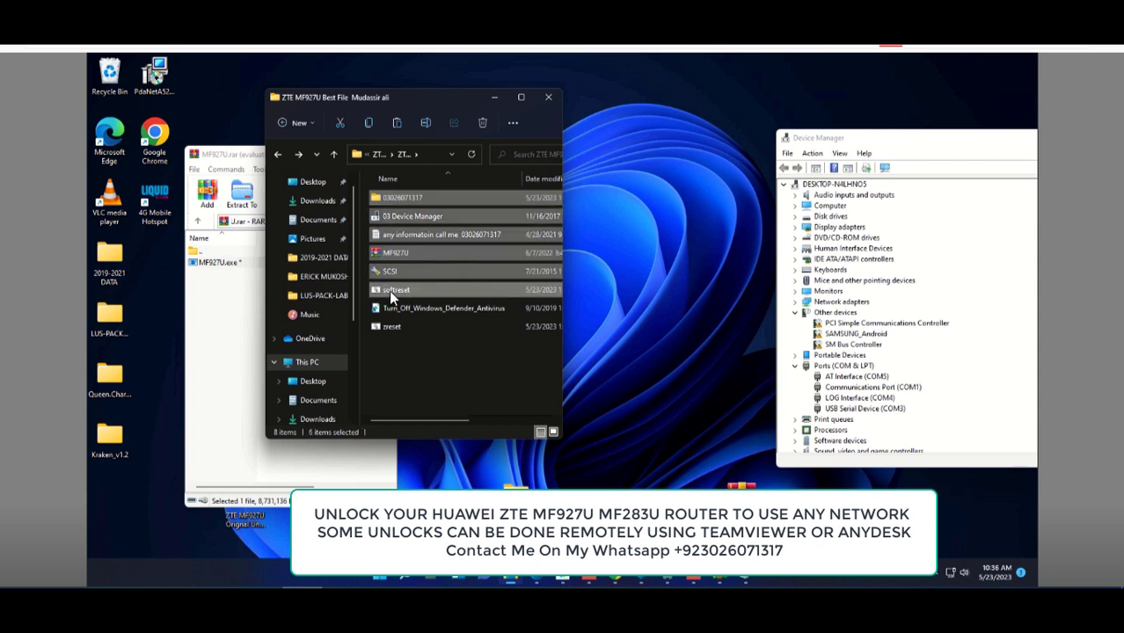
{"action": "left_click", "coordinate": [279, 151]}
{"action": "left_click", "coordinate": [380, 289]}
{"action": "right_click", "coordinate": [380, 291]}
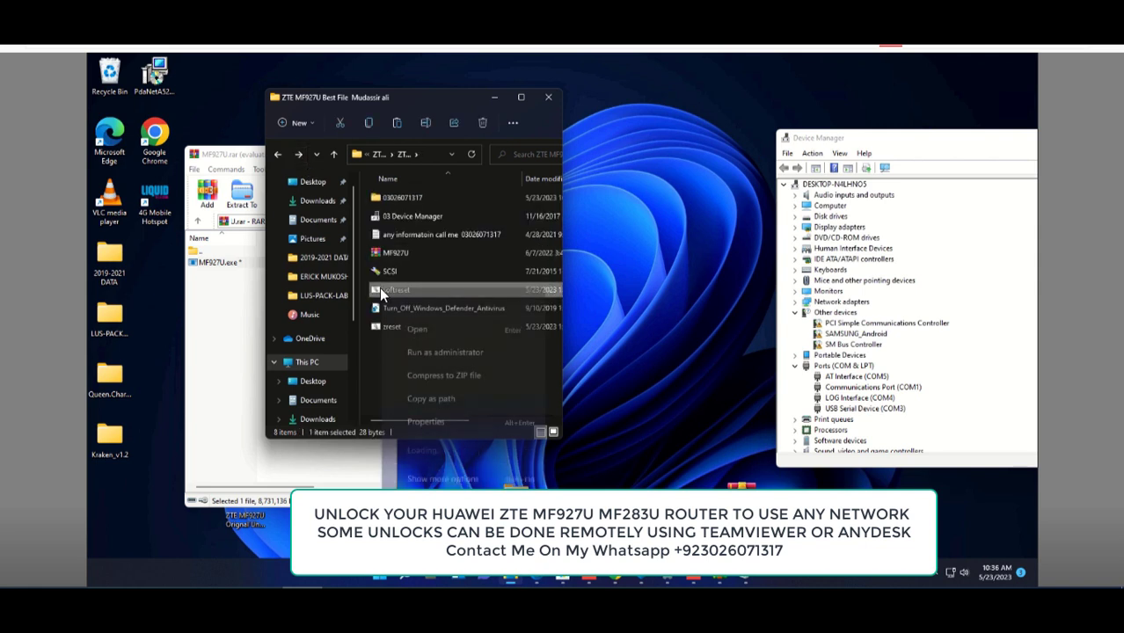
{"action": "left_click", "coordinate": [415, 328]}
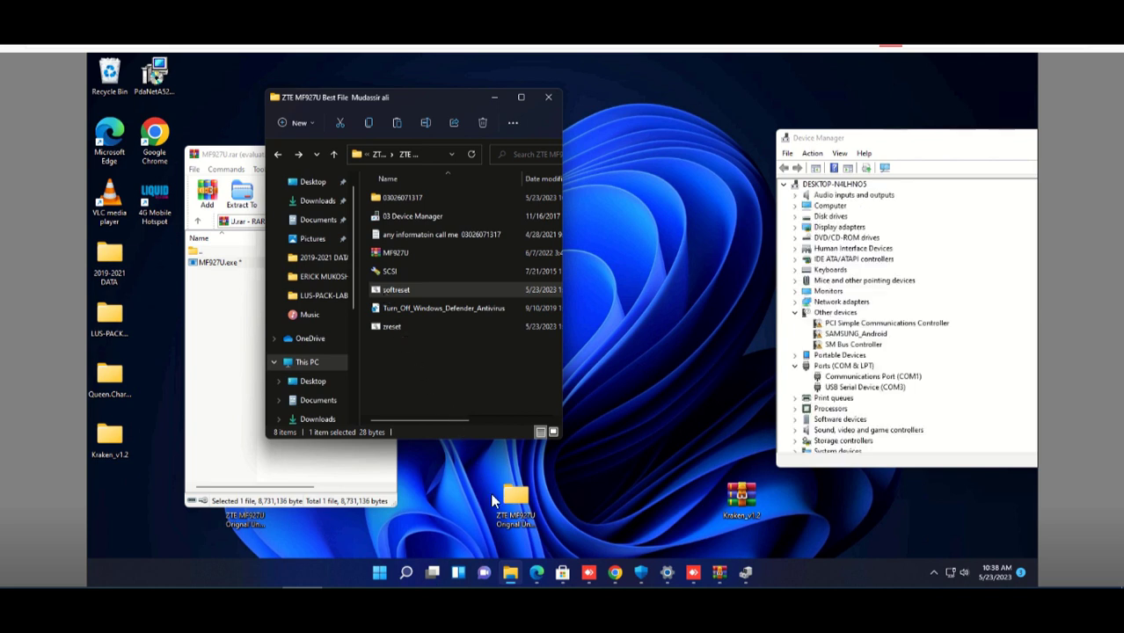
Step: Switch to Edge, reload the 4G Mobile Hotspot page, log in with the saved password, and highlight the network type beside the operator name
{"action": "mouse_move", "coordinate": [545, 573]}
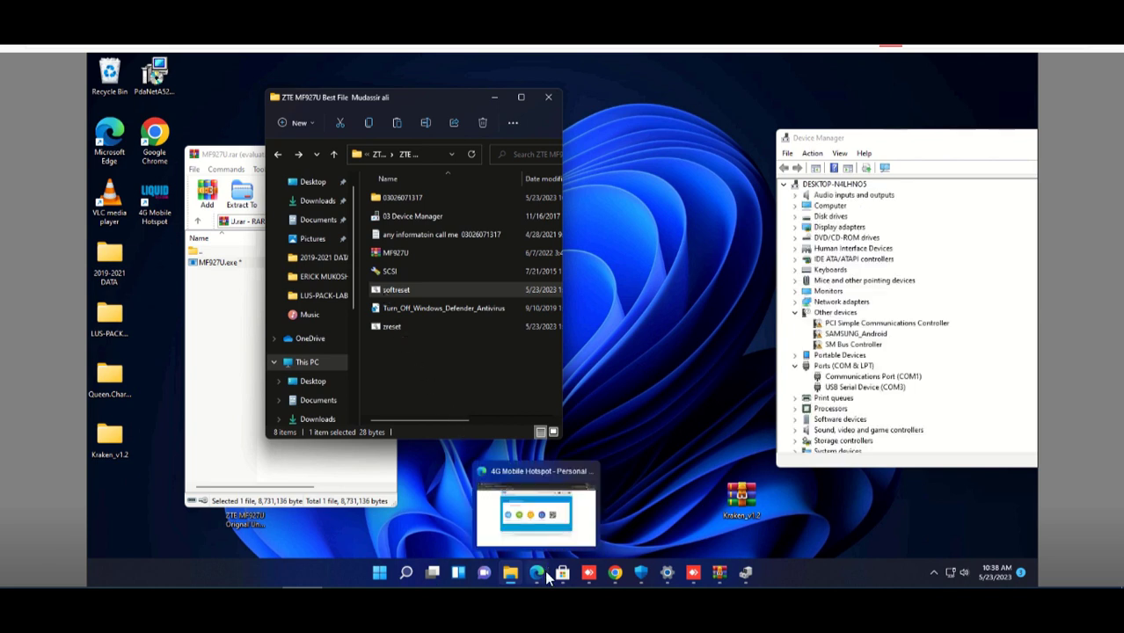
{"action": "left_click", "coordinate": [542, 522]}
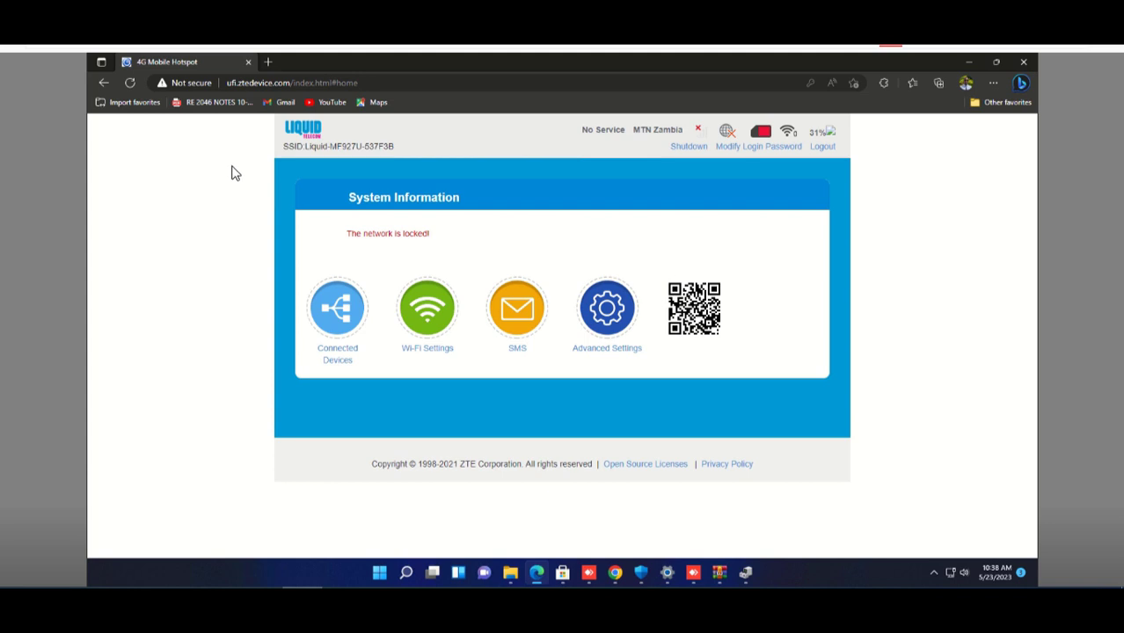
{"action": "left_click", "coordinate": [129, 81]}
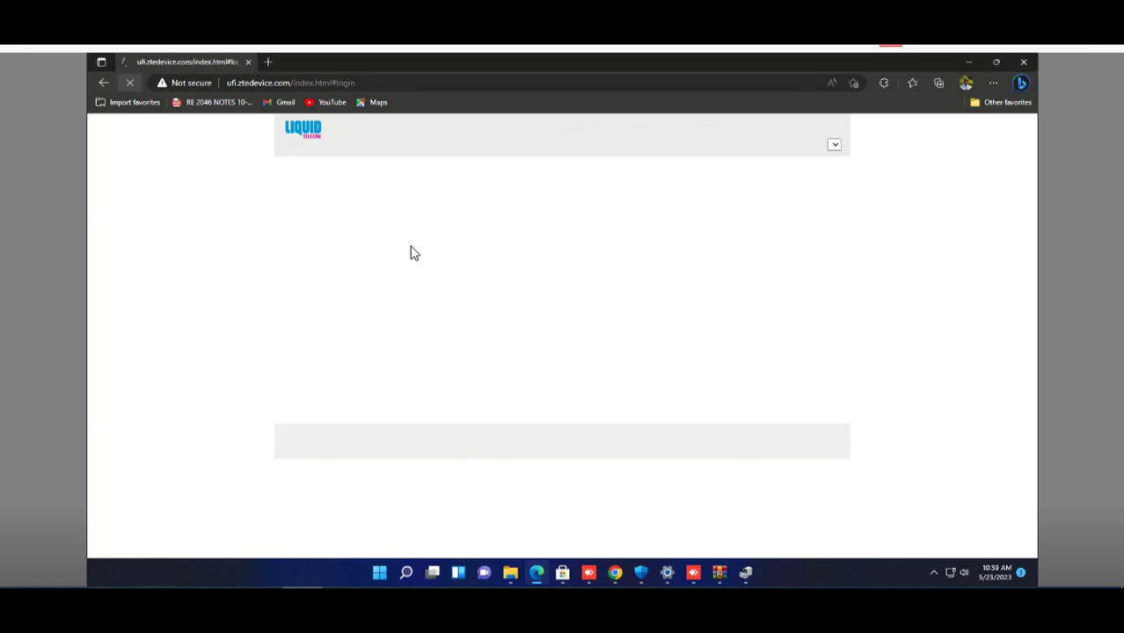
{"action": "left_click", "coordinate": [467, 256]}
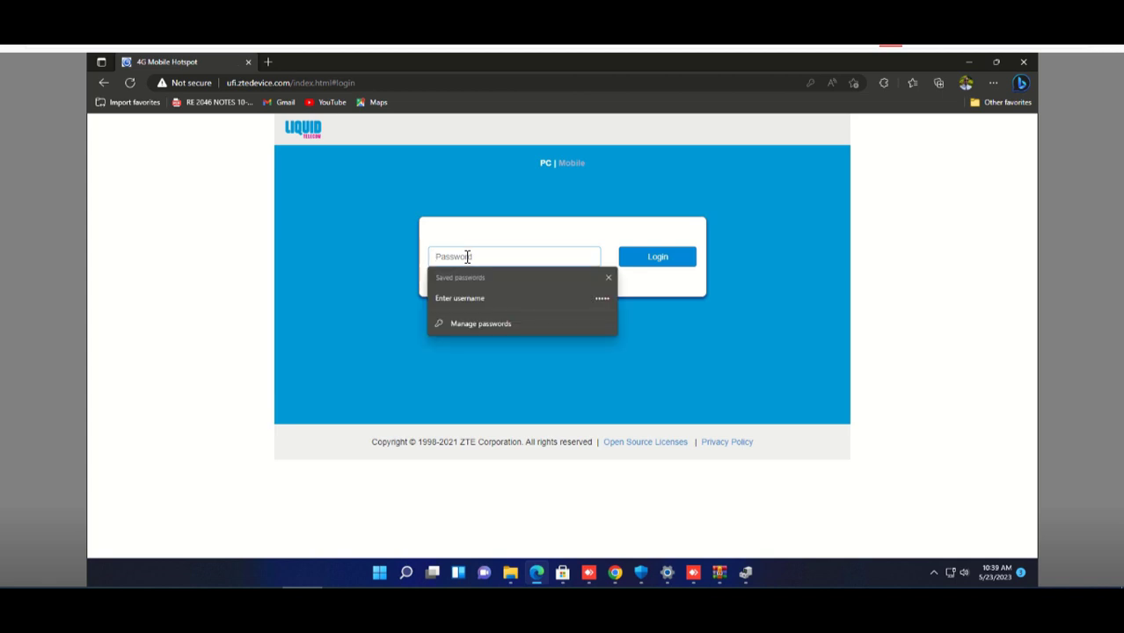
{"action": "left_click", "coordinate": [466, 297]}
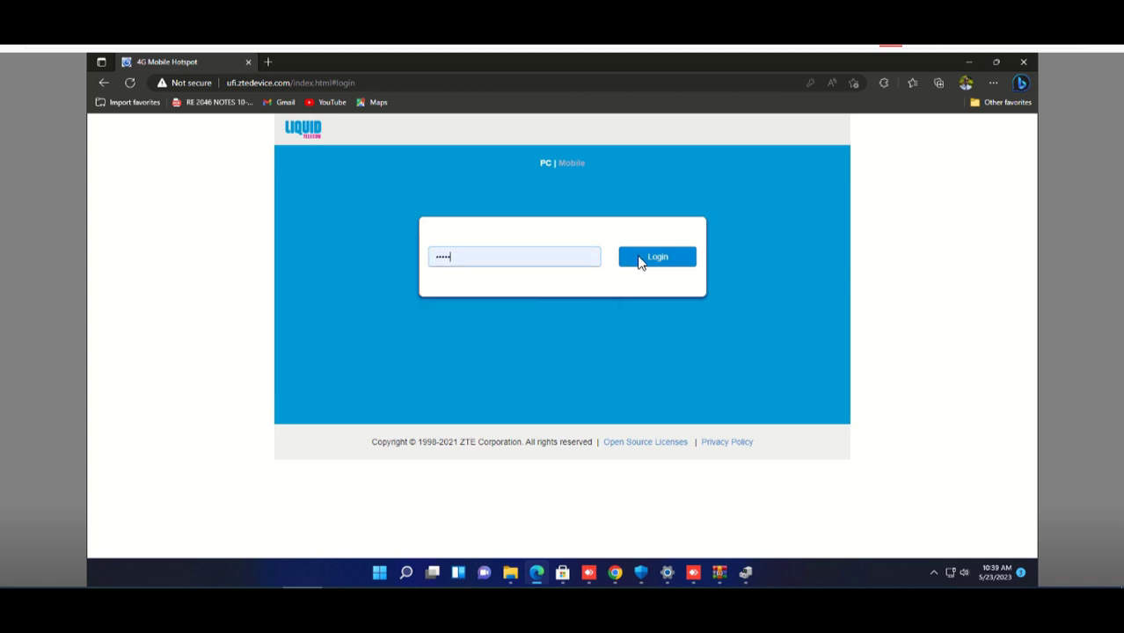
{"action": "left_click", "coordinate": [640, 260]}
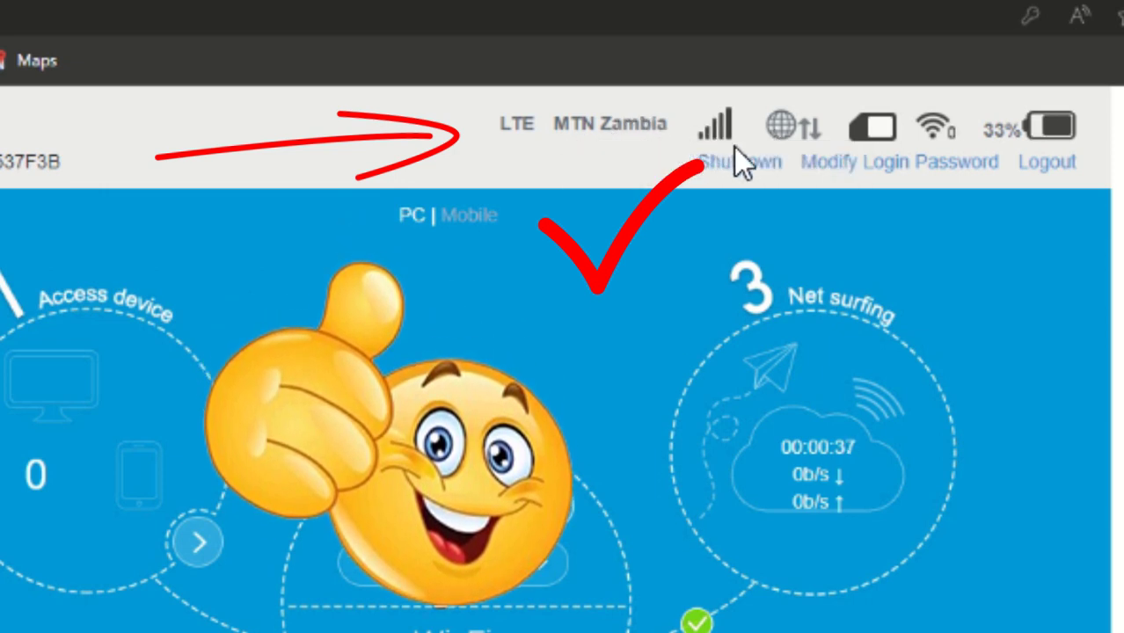
{"action": "double_click", "coordinate": [517, 123]}
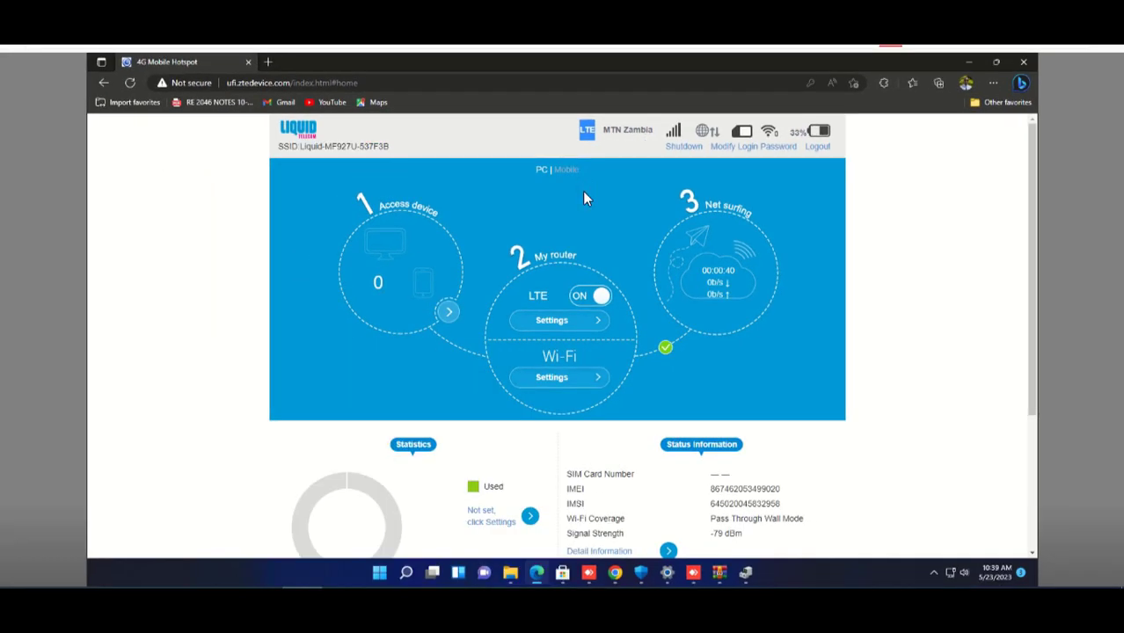